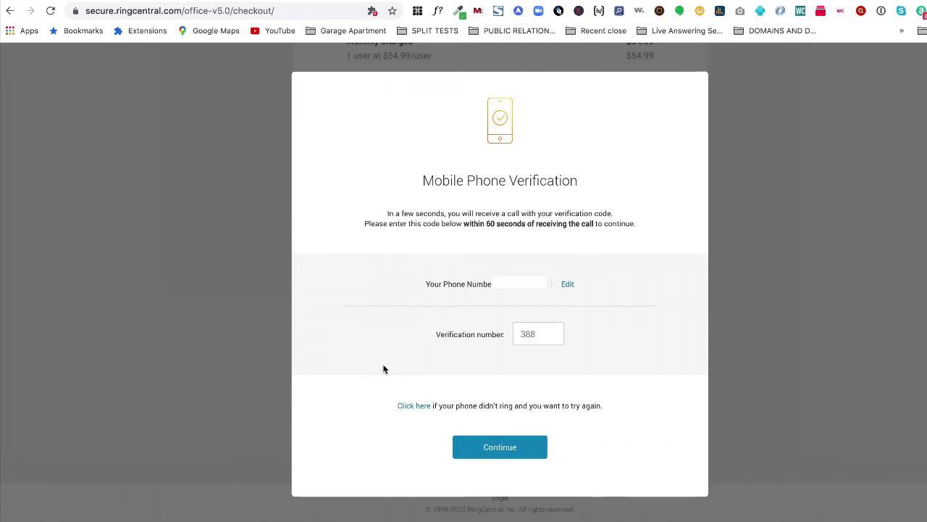
# - Replace the wrong digits with the correct phone verification code and submit it
pyautogui.click(542, 331)
pyautogui.press('BackSpace')
pyautogui.press('BackSpace')
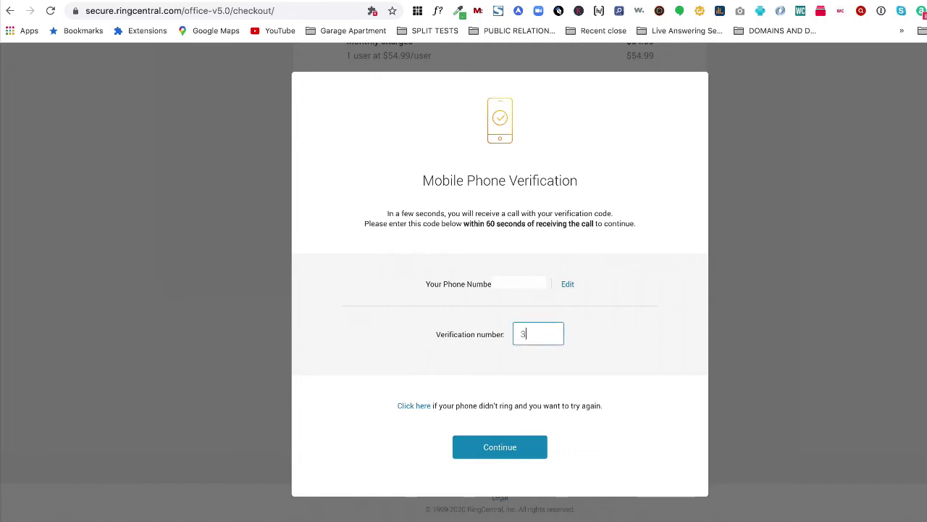
pyautogui.click(505, 449)
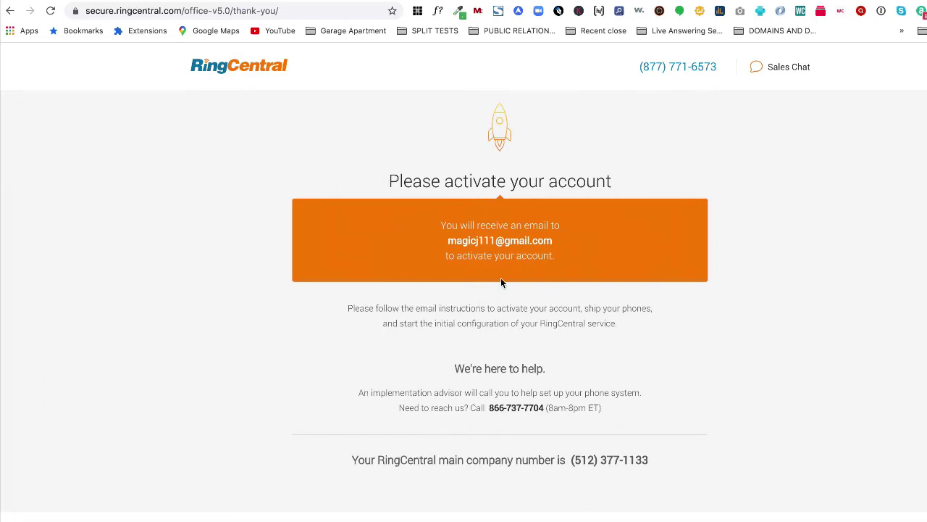
pyautogui.scroll(-1, 647, 340)
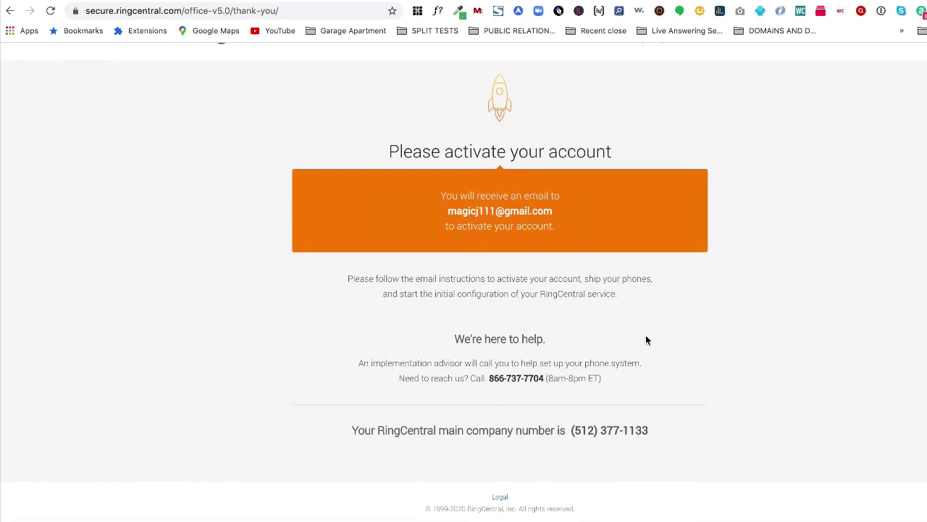
pyautogui.scroll(1, 647, 339)
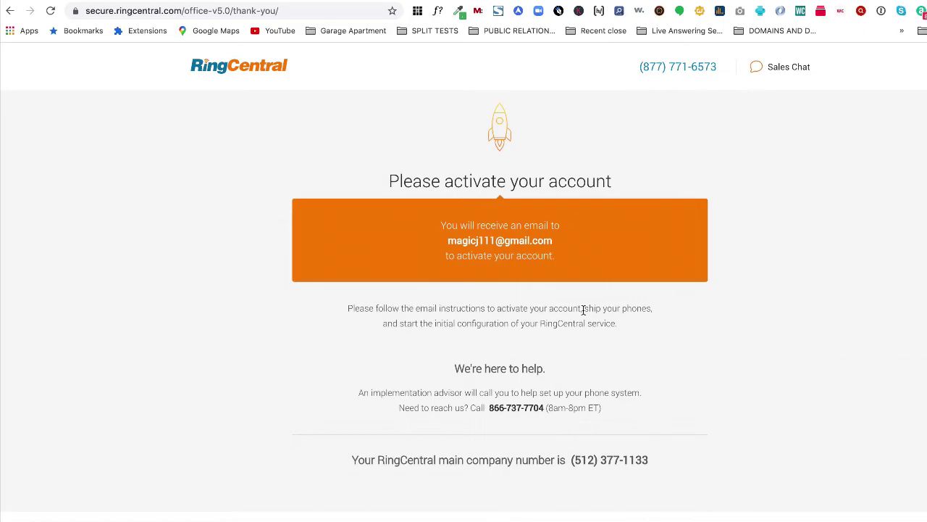
# - Open the RingCentral activation email under Gmail's Updates category and follow its Activate Account link
pyautogui.click(263, 3)
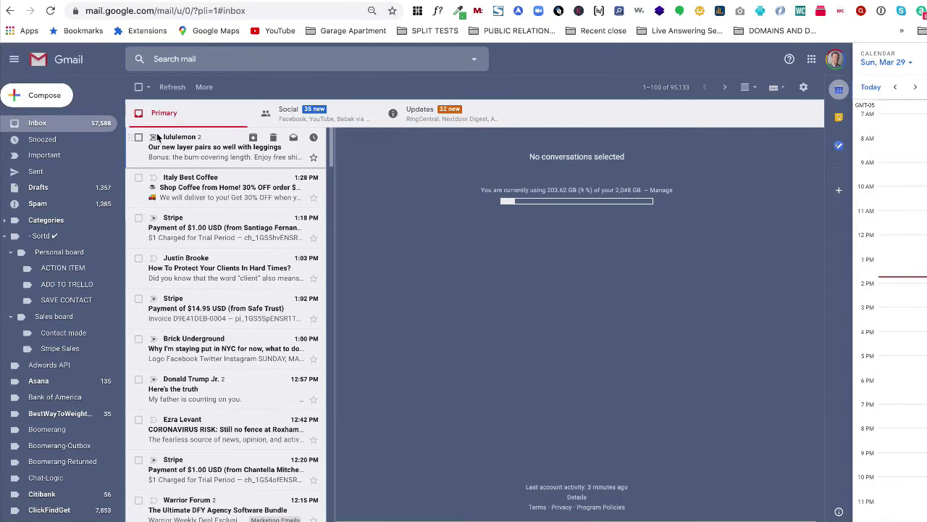
pyautogui.click(417, 114)
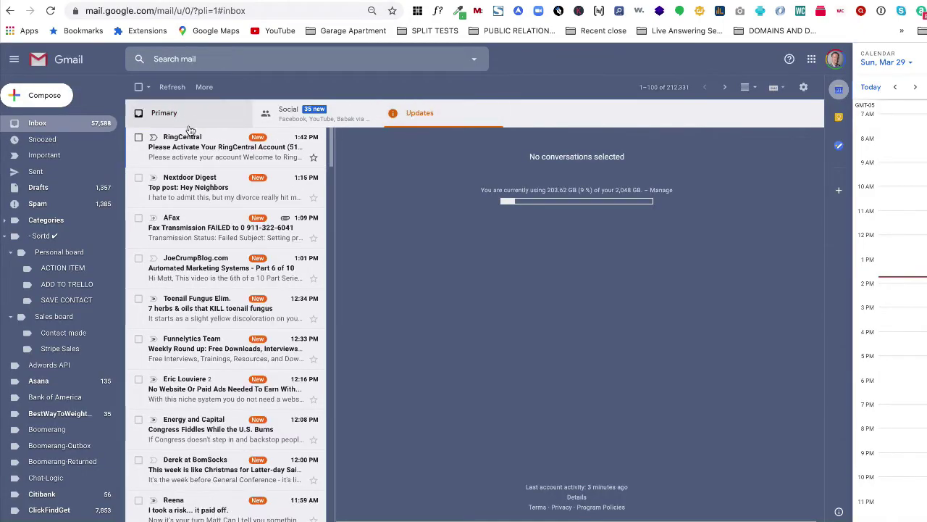
pyautogui.click(188, 151)
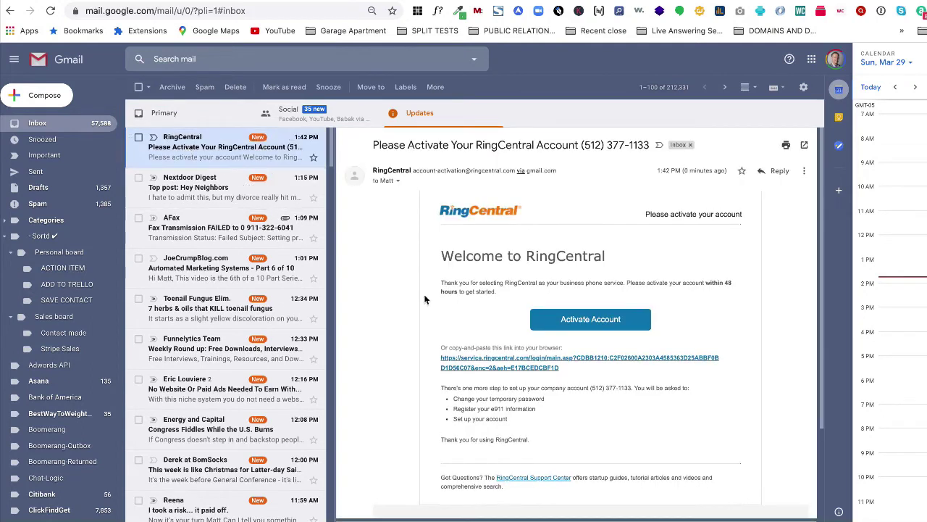
pyautogui.click(591, 319)
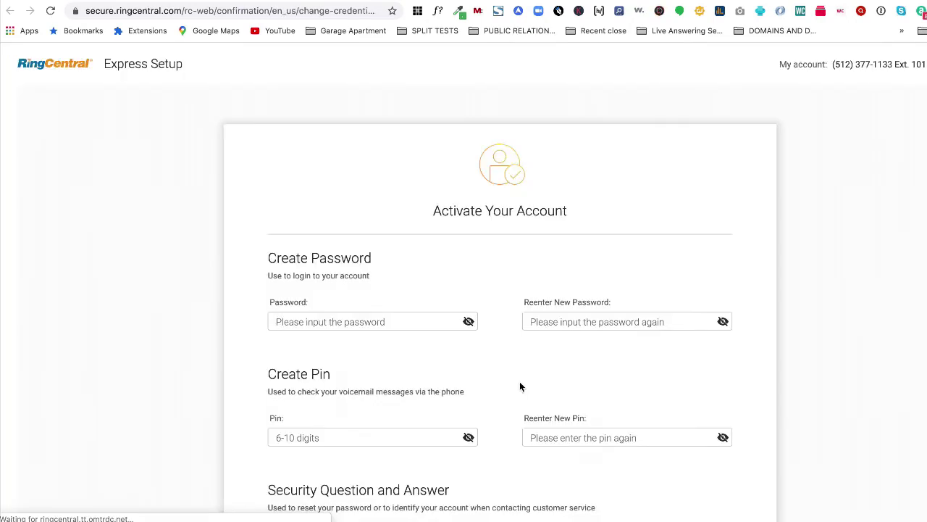
# - Type the new account password in Password and retype it in Reenter New Password
pyautogui.scroll(-1, 265, 297)
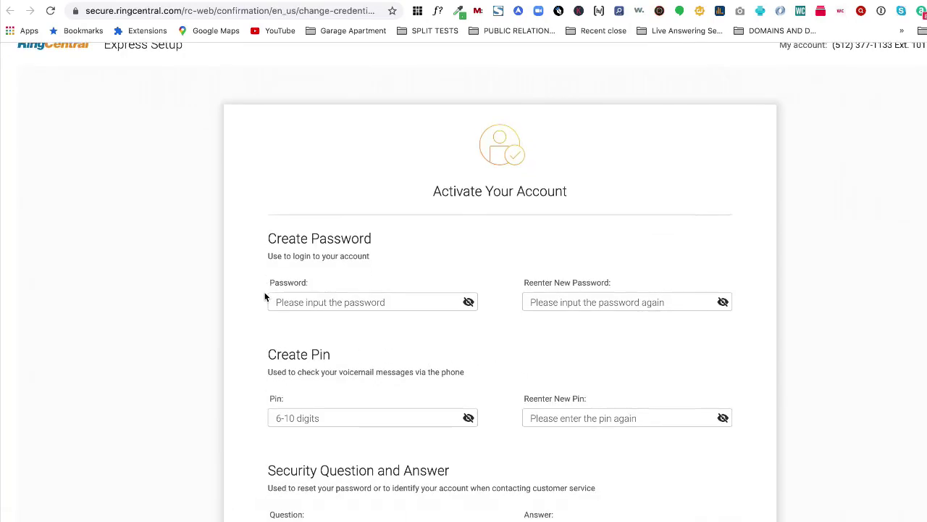
pyautogui.scroll(-5, 265, 298)
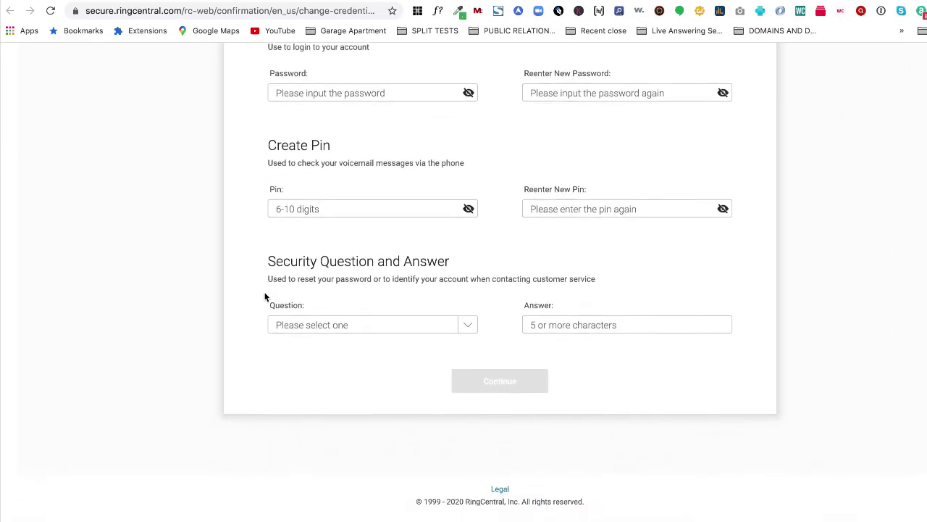
pyautogui.scroll(3, 265, 297)
pyautogui.scroll(-2, 265, 297)
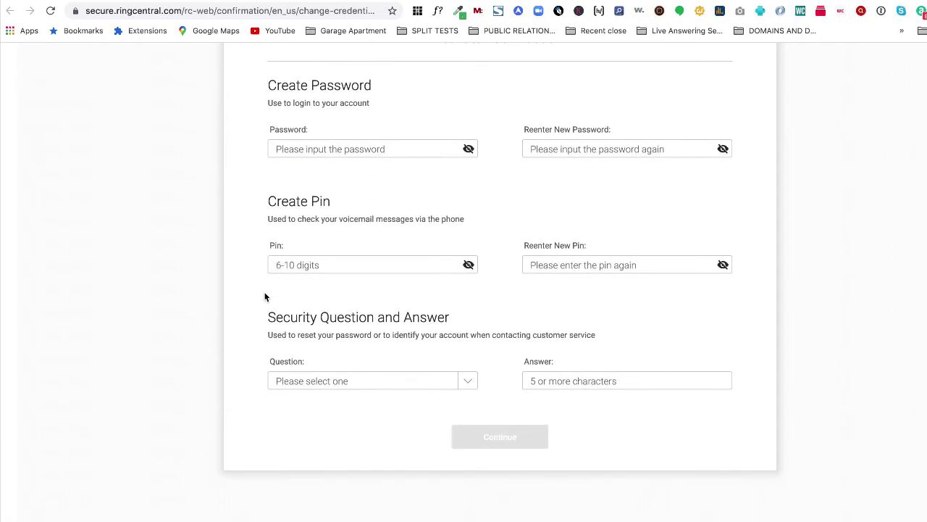
pyautogui.scroll(2, 265, 297)
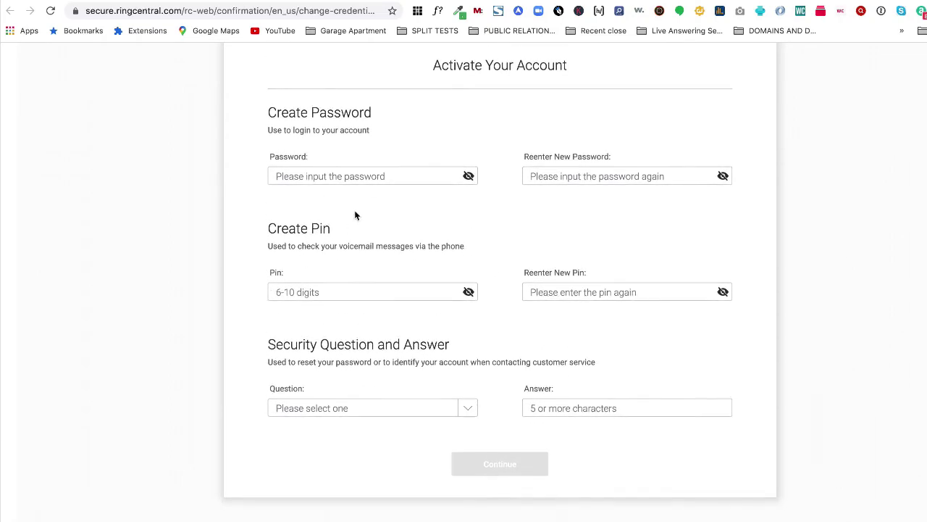
pyautogui.click(369, 181)
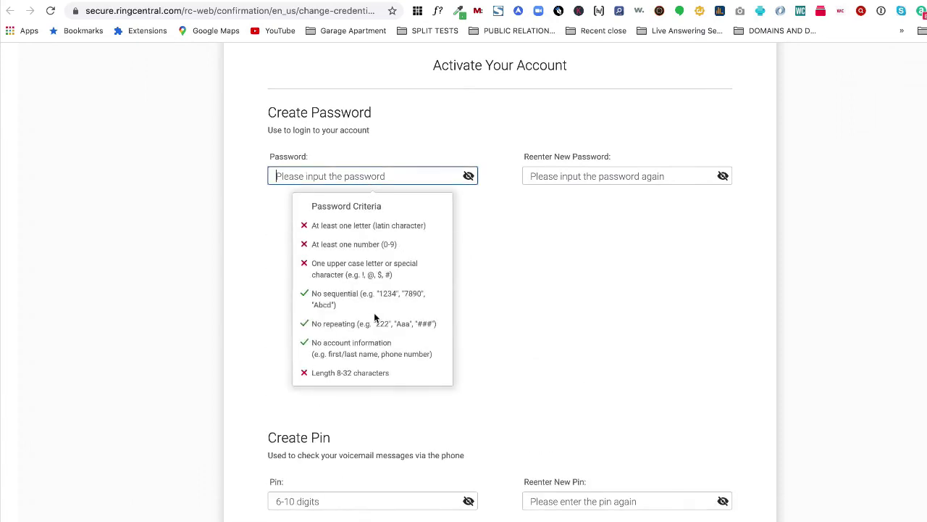
pyautogui.click(345, 178)
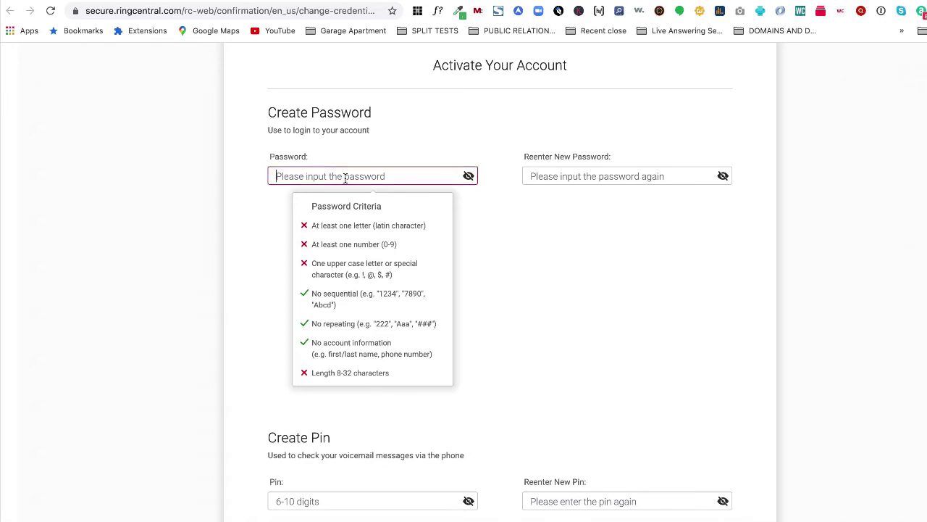
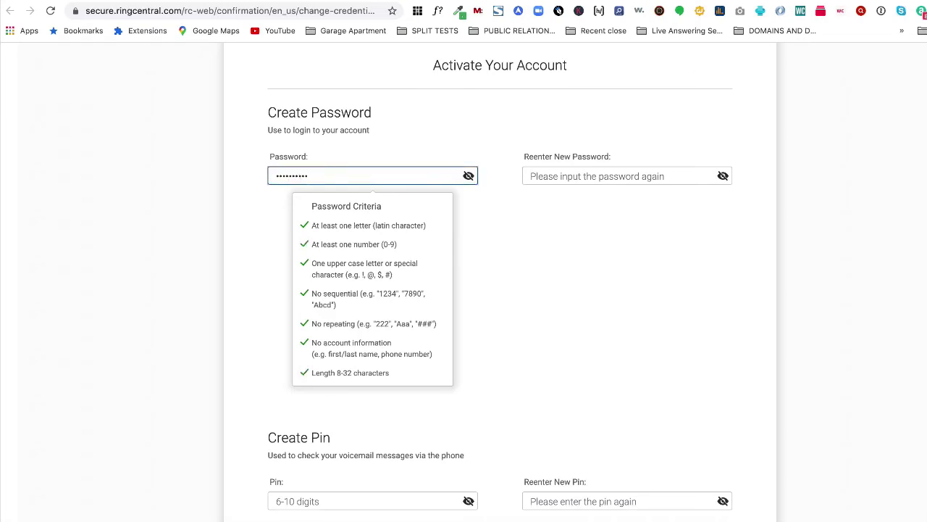
pyautogui.click(532, 180)
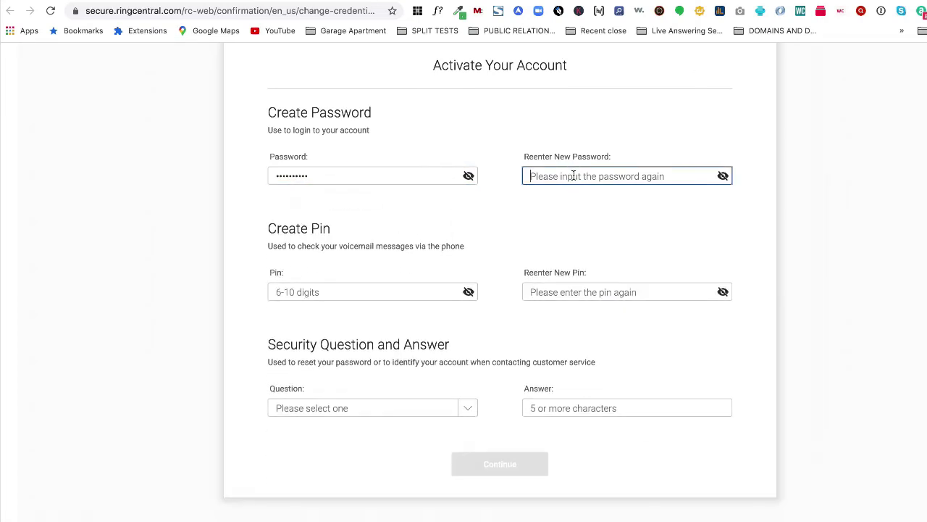
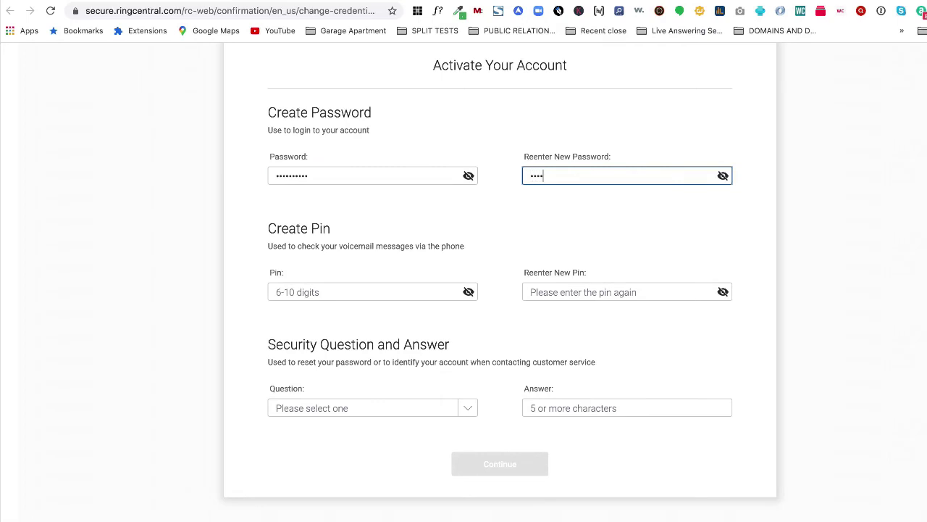
pyautogui.click(544, 234)
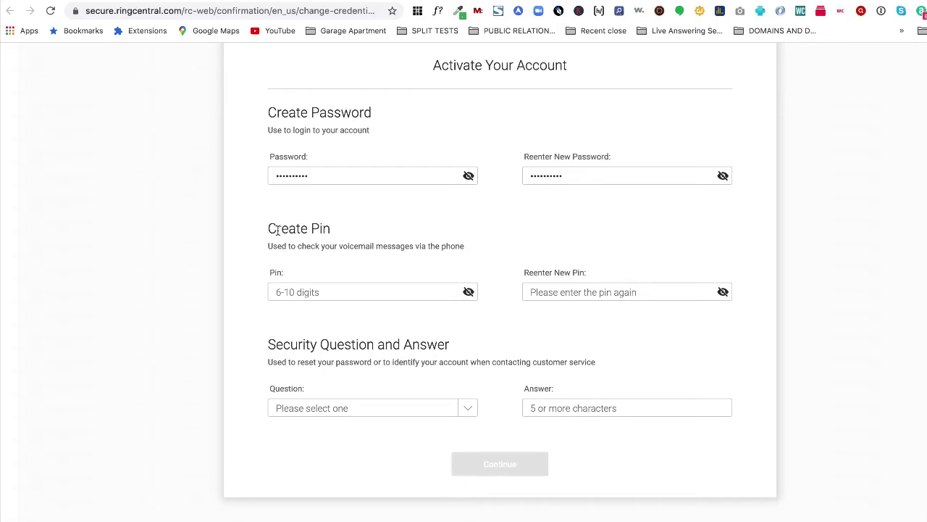
pyautogui.click(337, 292)
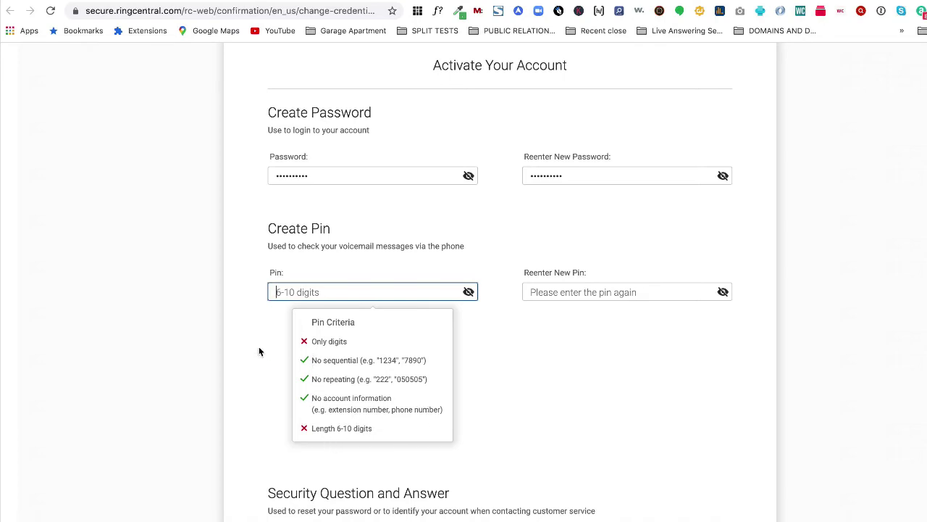
# - Enter the voicemail PIN, show it as plain digits, and paste it into Reenter New Pin
pyautogui.click(469, 292)
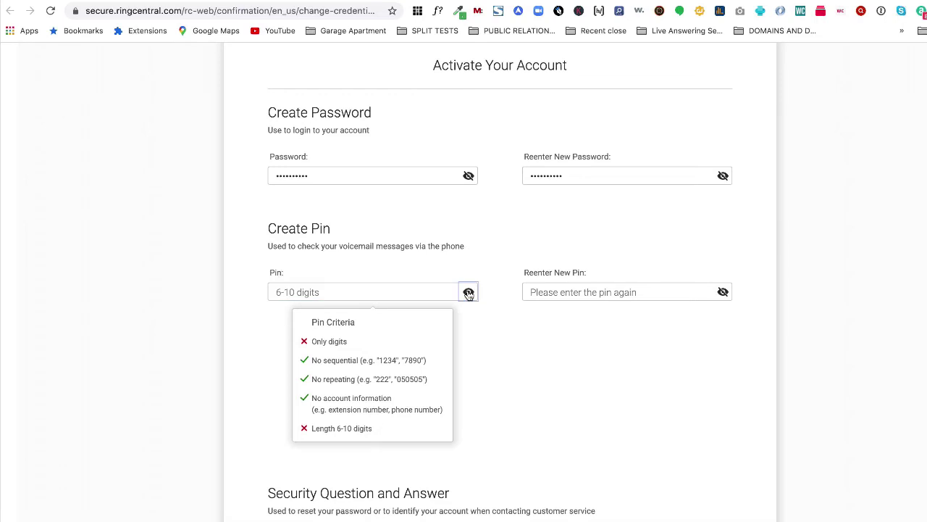
pyautogui.click(381, 289)
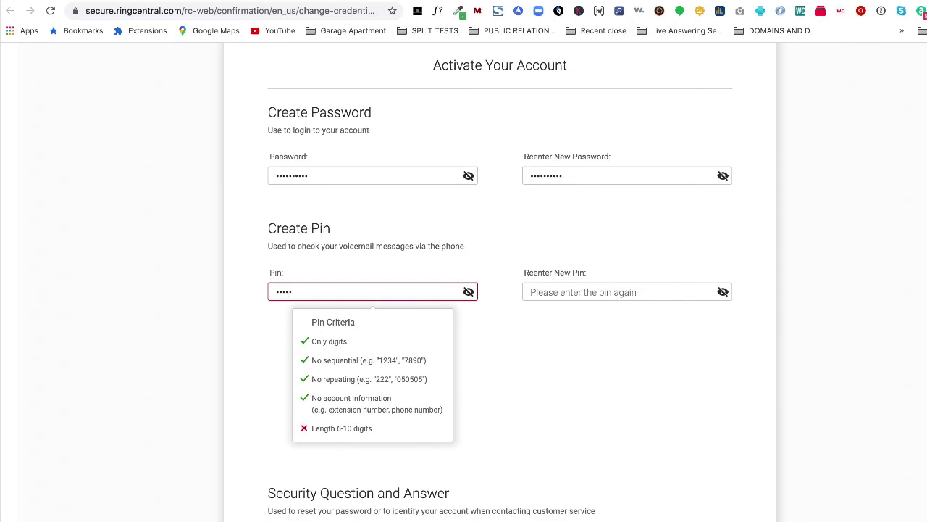
pyautogui.press('BackSpace')
pyautogui.press('BackSpace')
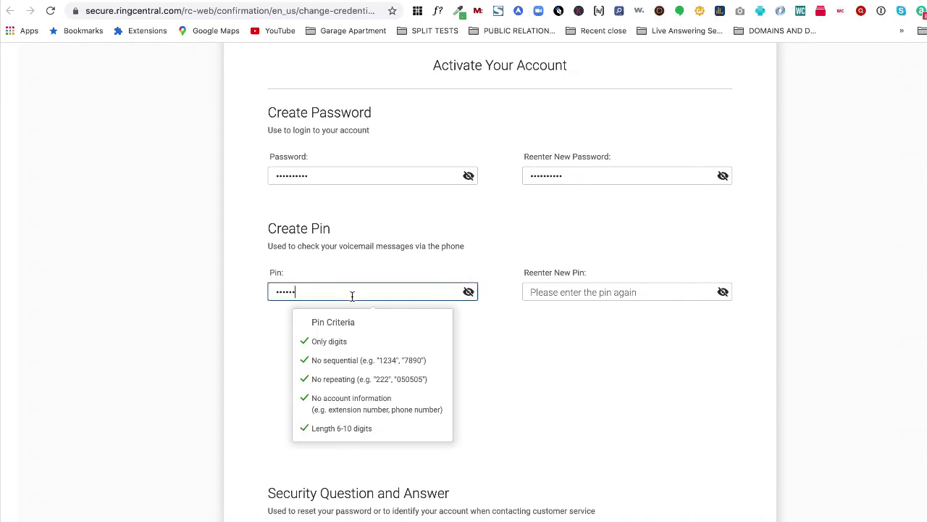
pyautogui.click(469, 292)
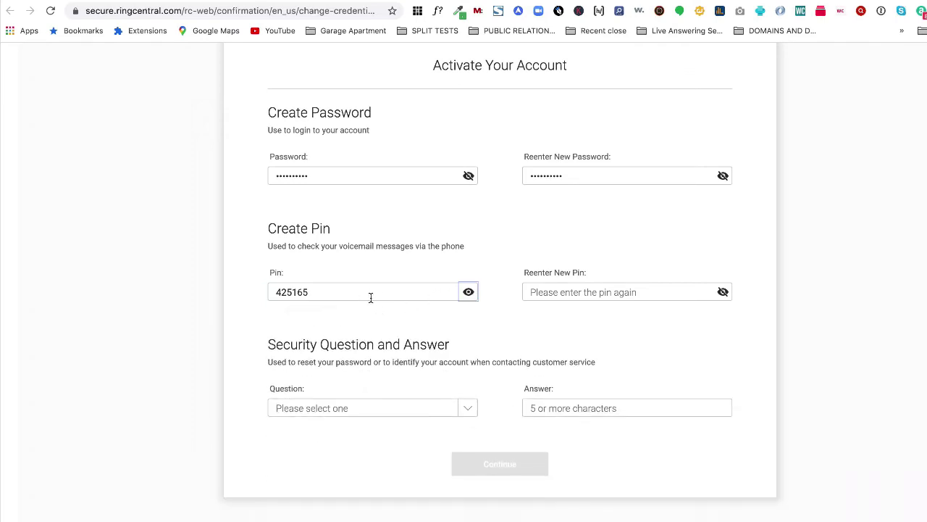
pyautogui.moveTo(366, 290); pyautogui.dragTo(256, 290)
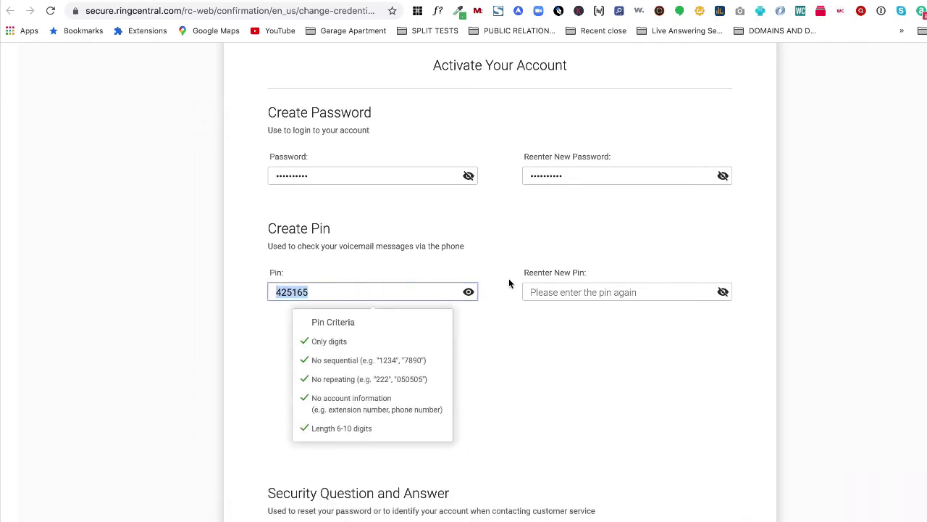
pyautogui.click(574, 292)
pyautogui.hotkey('ctrl', 'v')
pyautogui.click(579, 316)
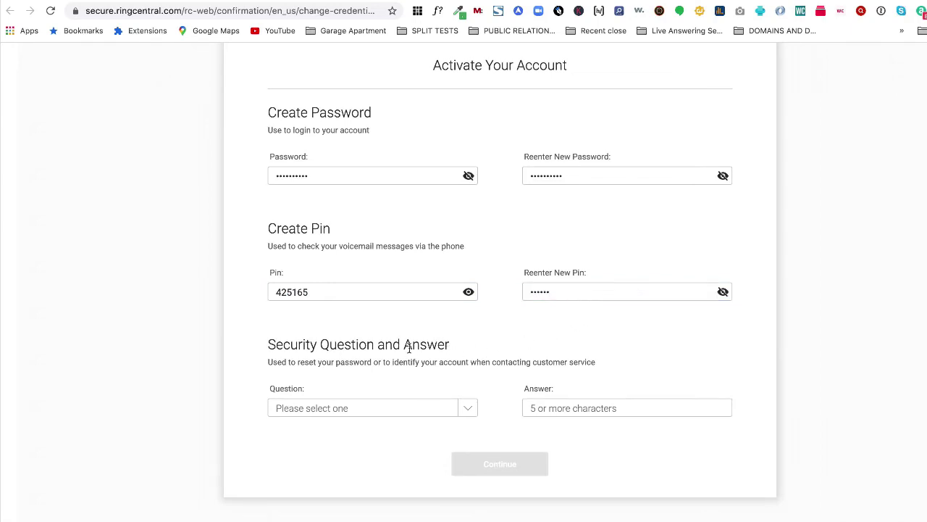
# - Choose 'What school did you attend for sixth grade?' as the security question
pyautogui.scroll(2, 409, 348)
pyautogui.scroll(-2, 410, 348)
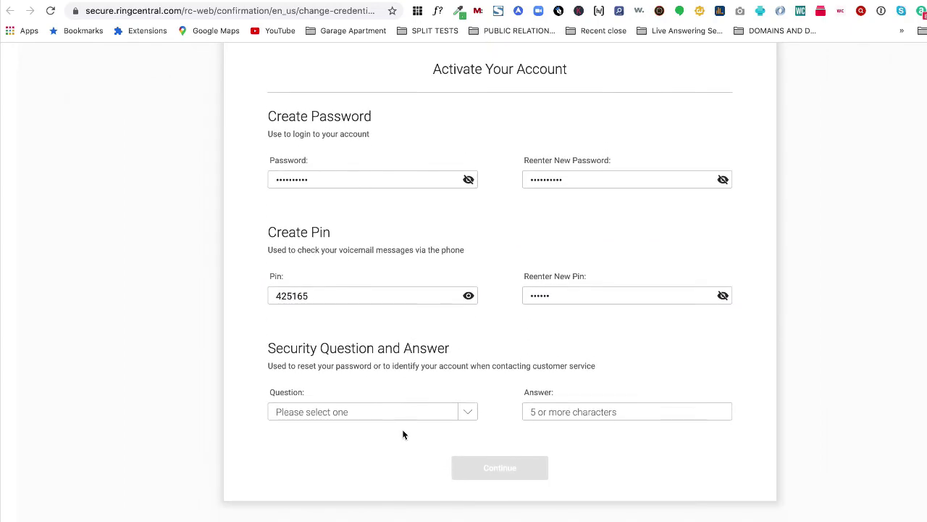
pyautogui.click(404, 413)
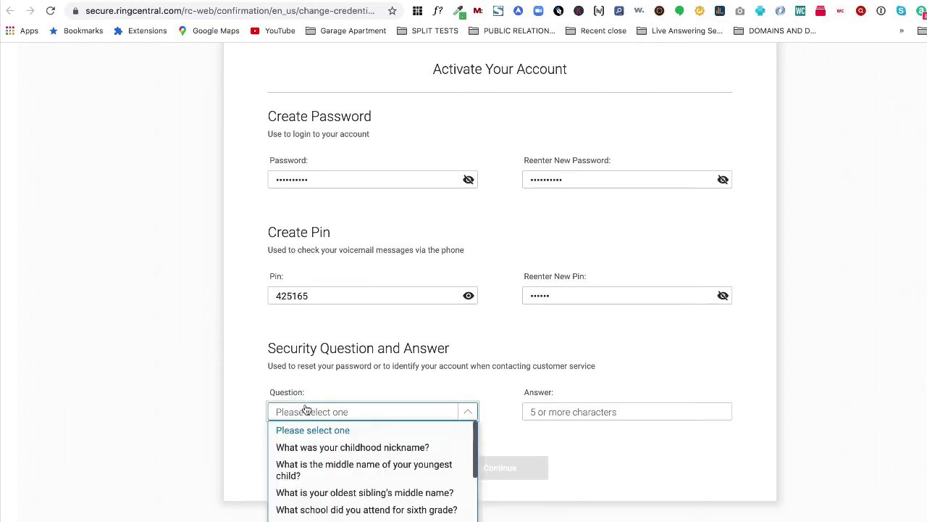
pyautogui.scroll(-3, 341, 466)
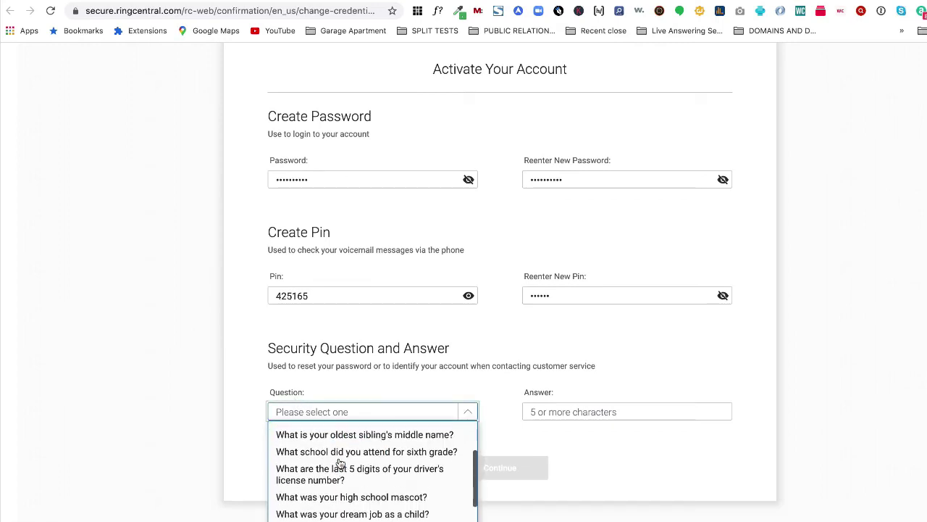
pyautogui.scroll(1, 342, 461)
pyautogui.scroll(-1, 495, 439)
pyautogui.scroll(-1, 495, 437)
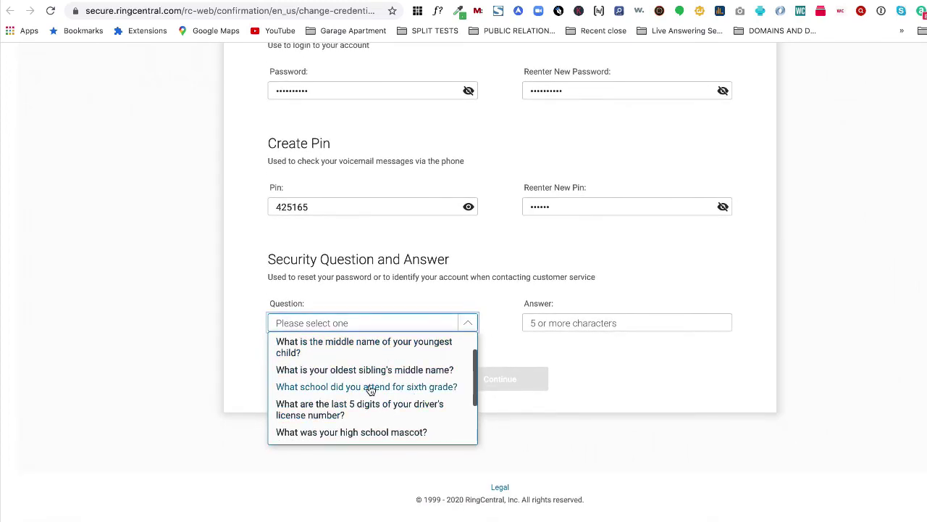
pyautogui.click(364, 387)
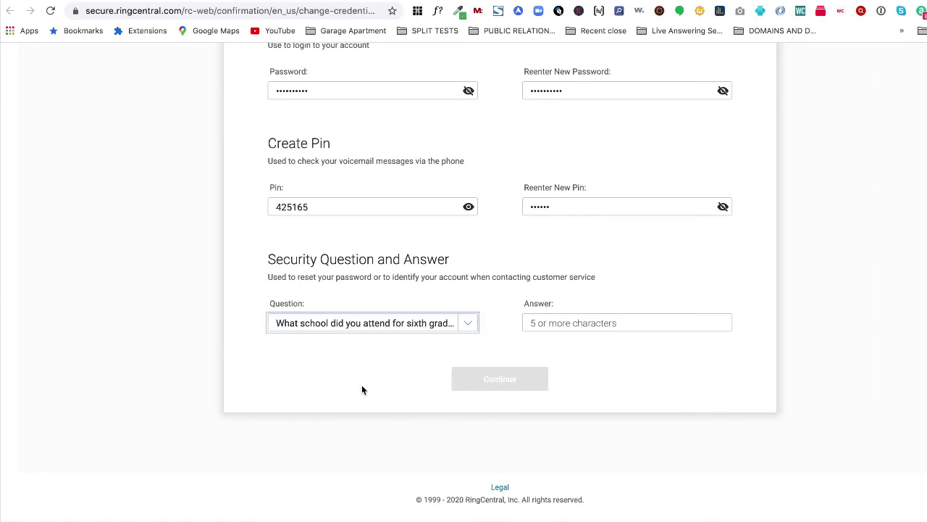
# - Enter the security answer and submit the activation form
pyautogui.click(630, 322)
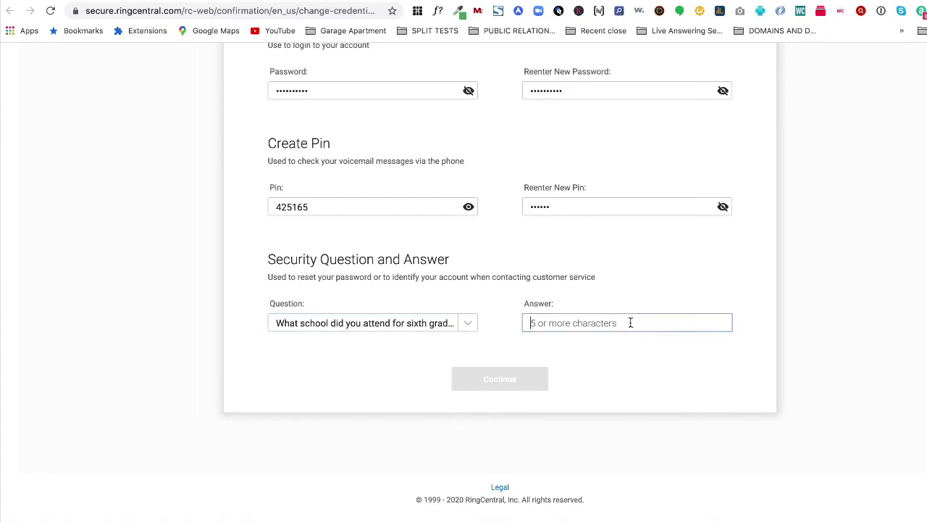
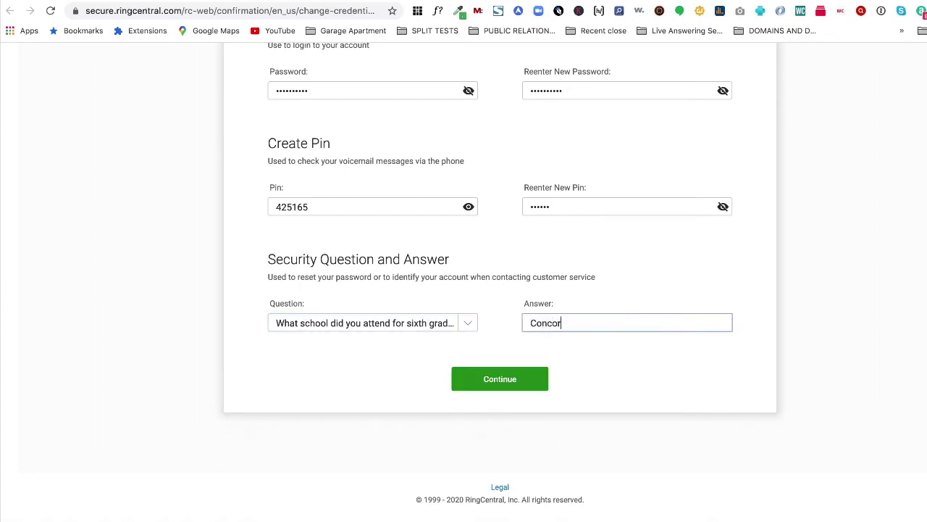
pyautogui.click(497, 302)
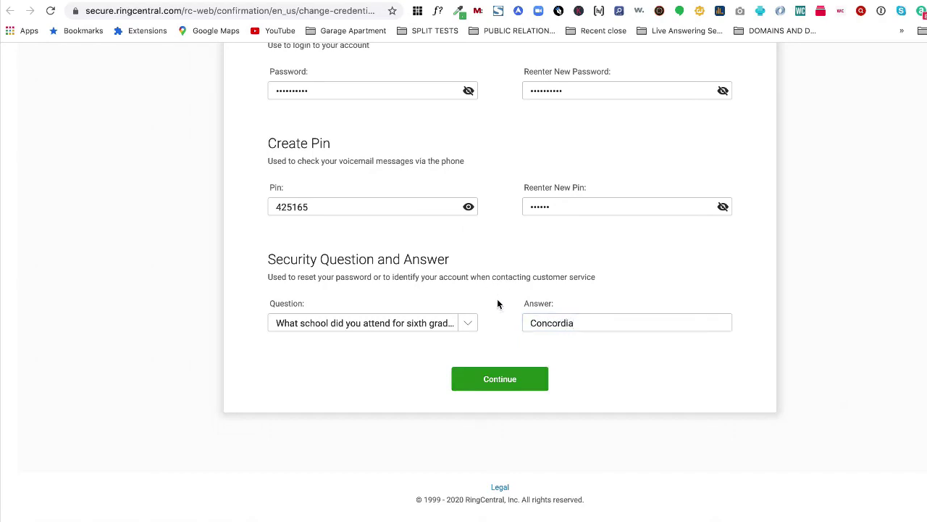
pyautogui.click(505, 381)
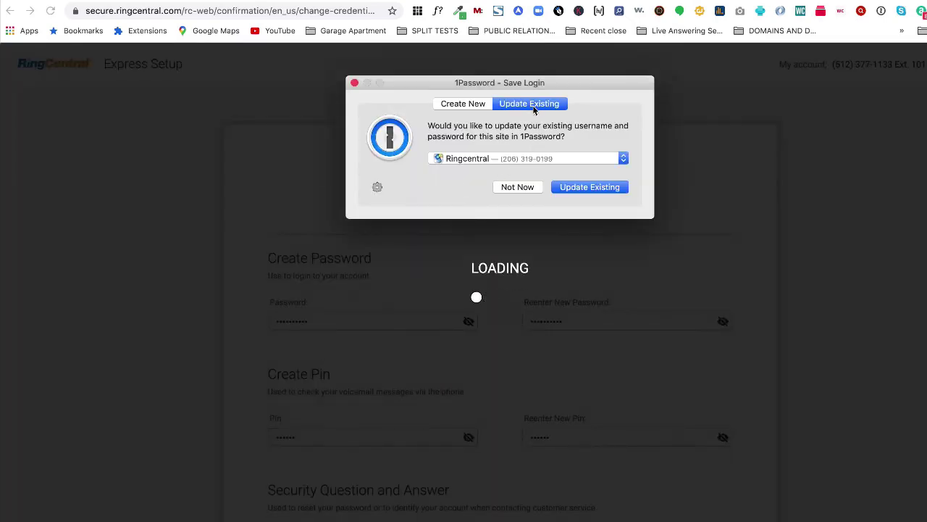
# - Choose Update Existing in 1Password's Save Login prompt for the RingCentral login
pyautogui.click(570, 186)
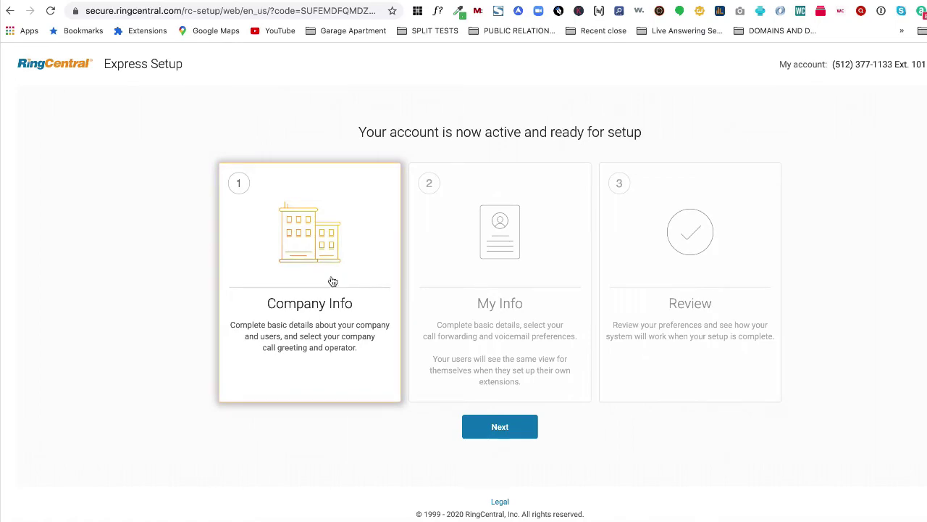
# - Start Company Info and skip adding users
pyautogui.click(327, 276)
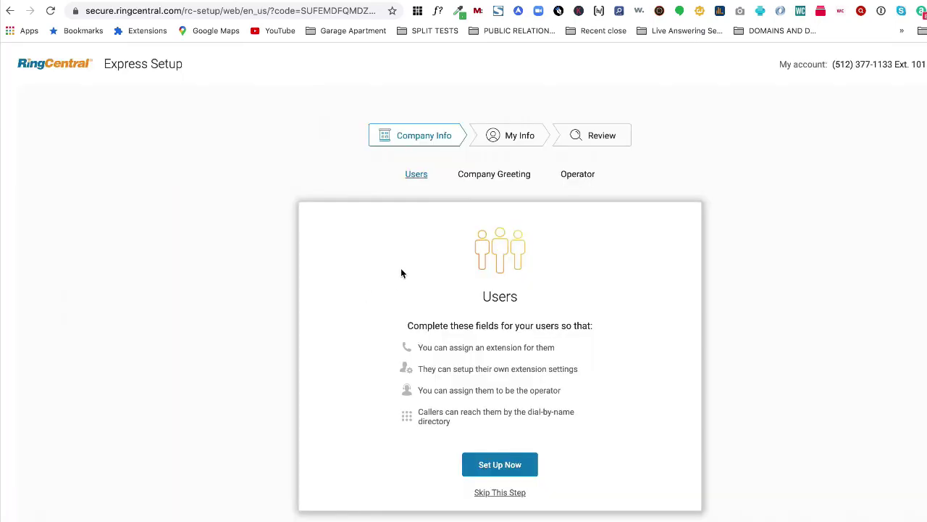
pyautogui.scroll(-2, 402, 273)
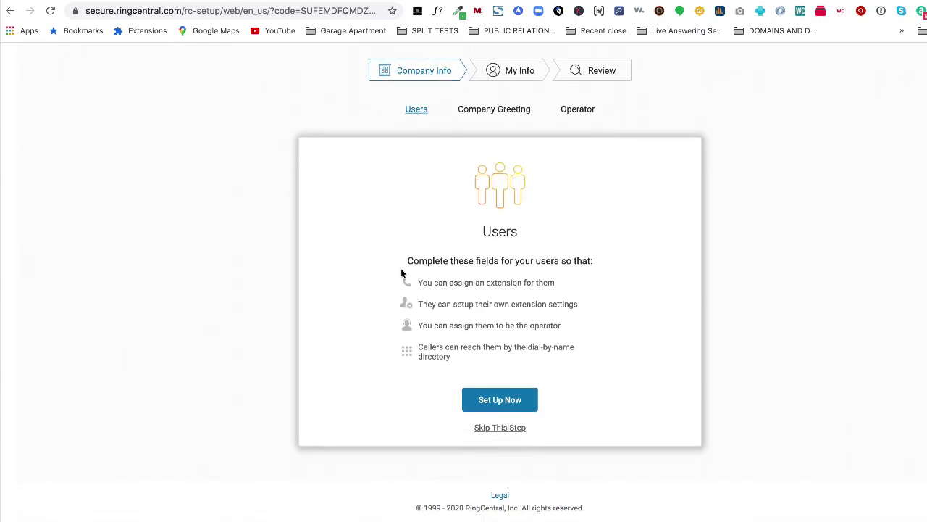
pyautogui.click(499, 431)
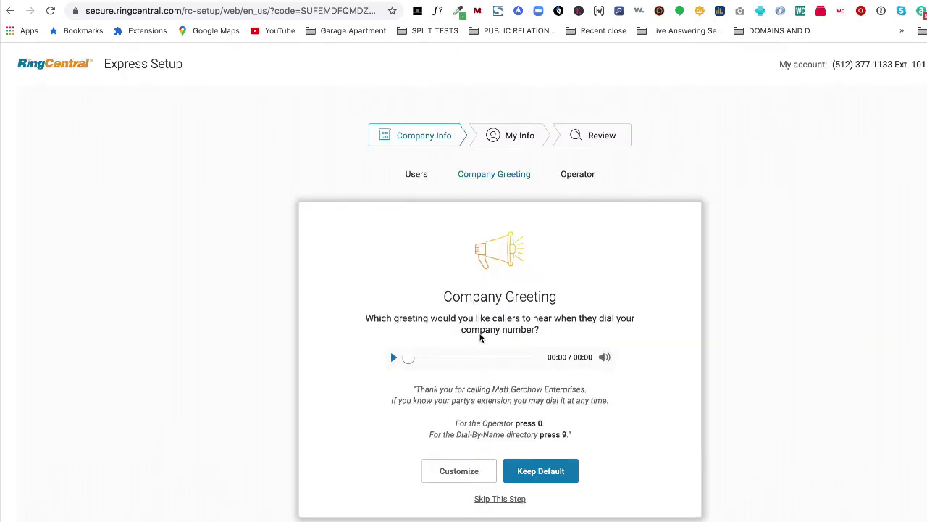
# - Play the default company greeting, then skip the greeting and operator extension steps
pyautogui.scroll(-2, 395, 268)
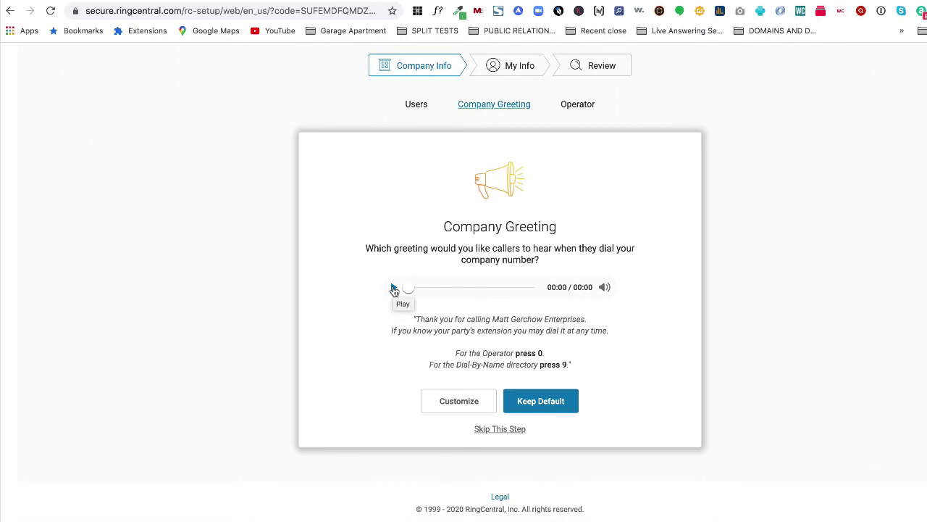
pyautogui.click(395, 289)
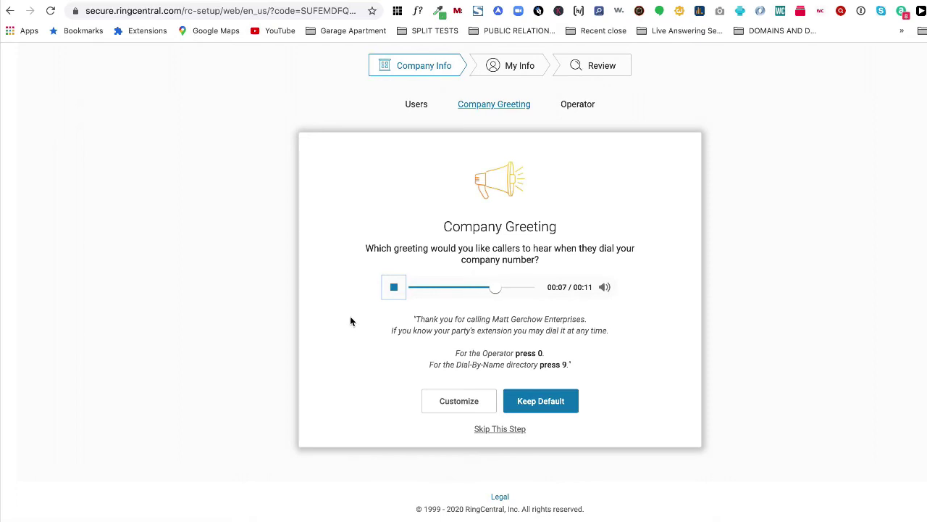
pyautogui.click(506, 429)
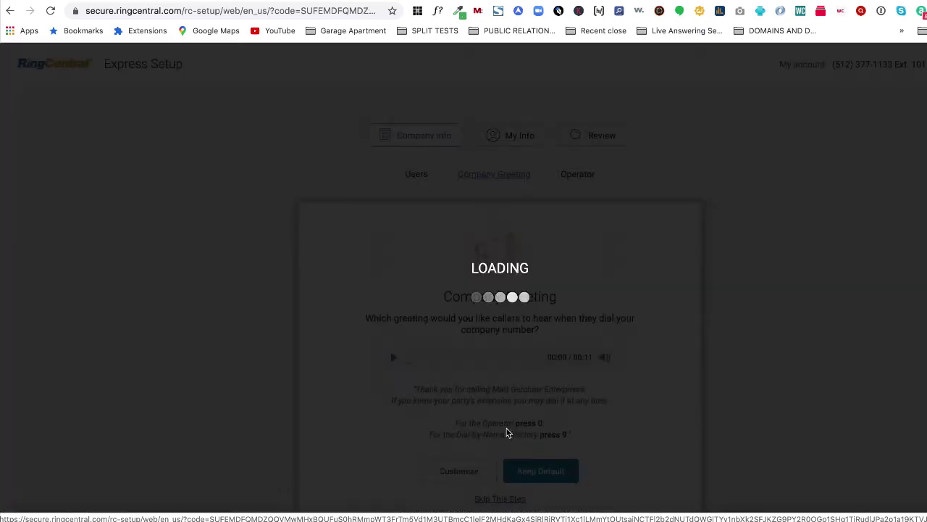
pyautogui.scroll(-2, 492, 313)
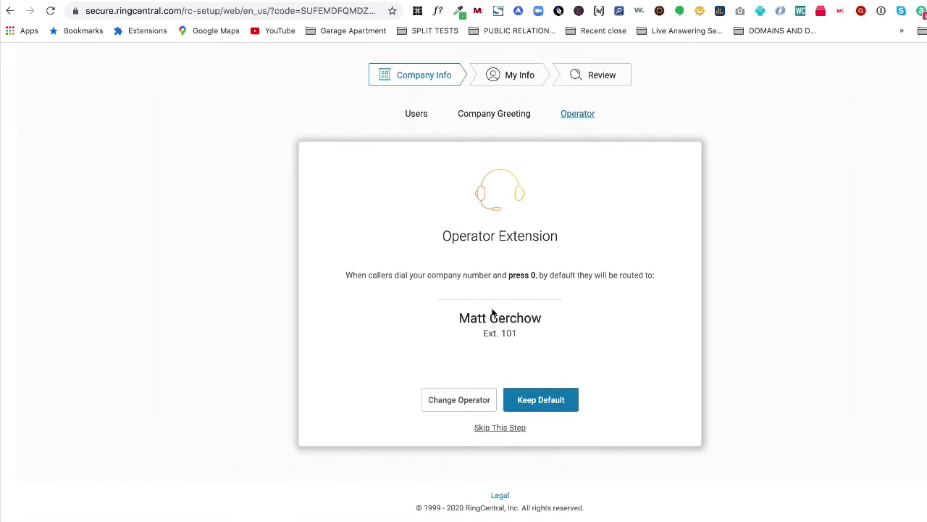
pyautogui.click(510, 429)
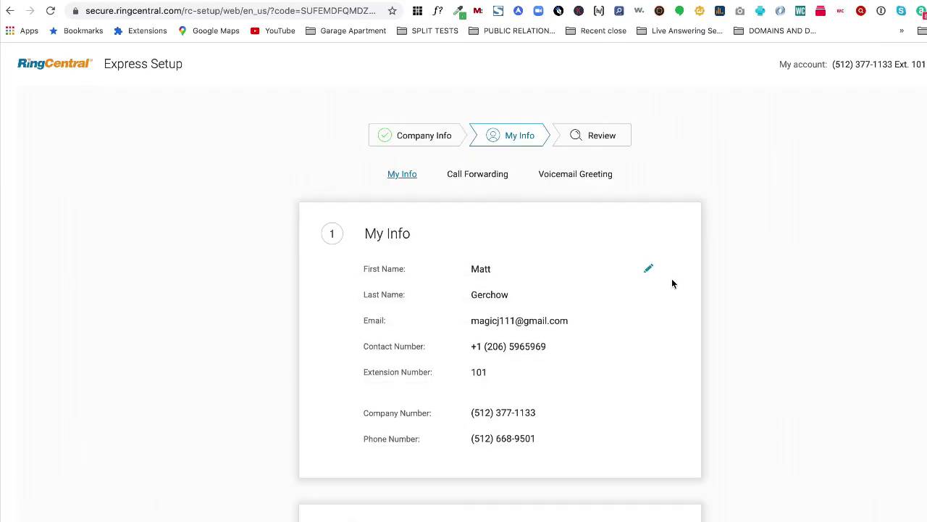
# - Keep Regional Settings at United States, 12h time format and Central Time, and continue
pyautogui.scroll(-10, 686, 283)
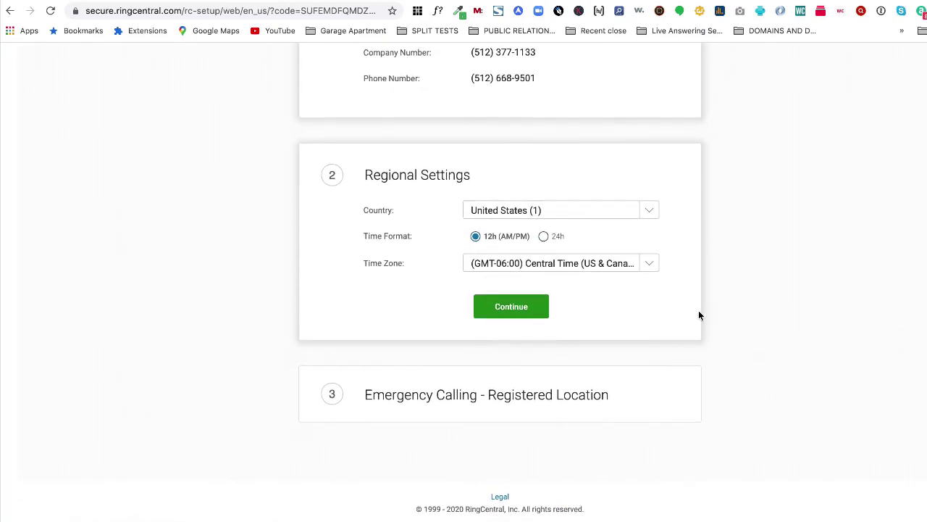
pyautogui.scroll(10, 570, 348)
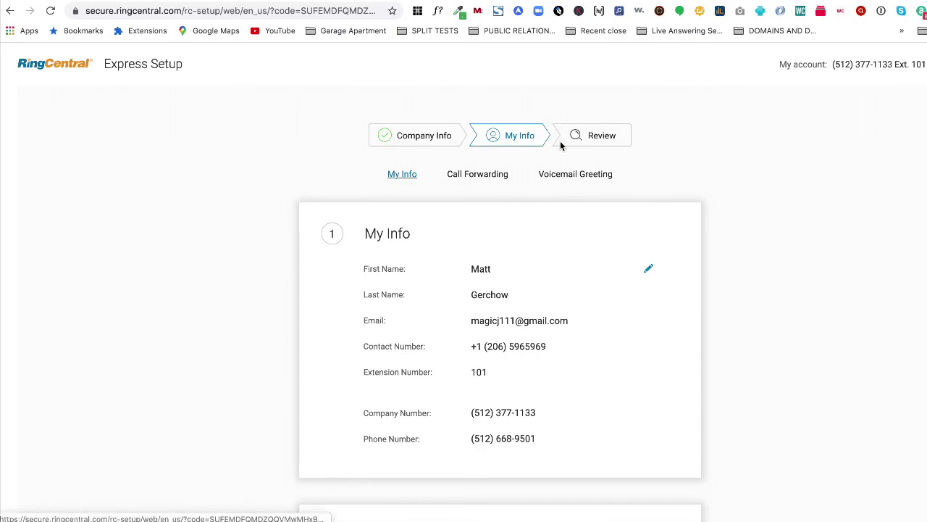
pyautogui.scroll(-5, 548, 240)
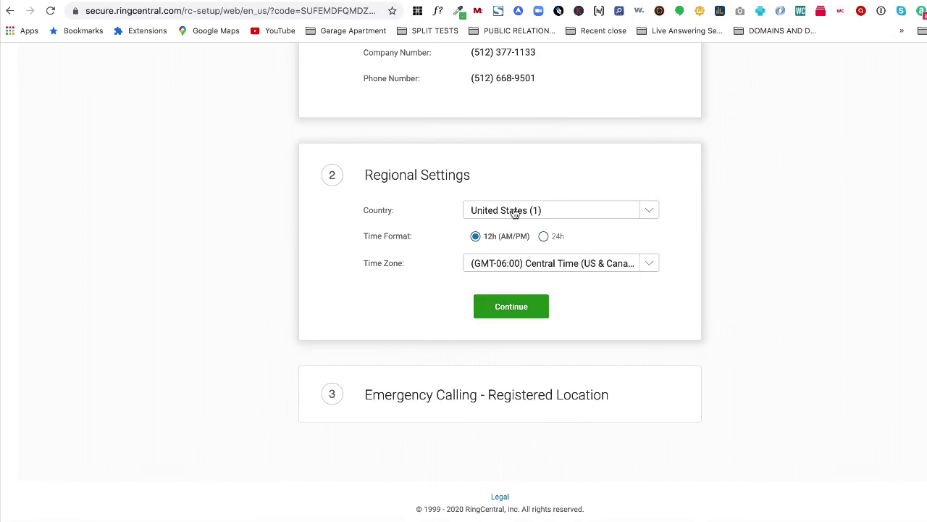
pyautogui.click(513, 306)
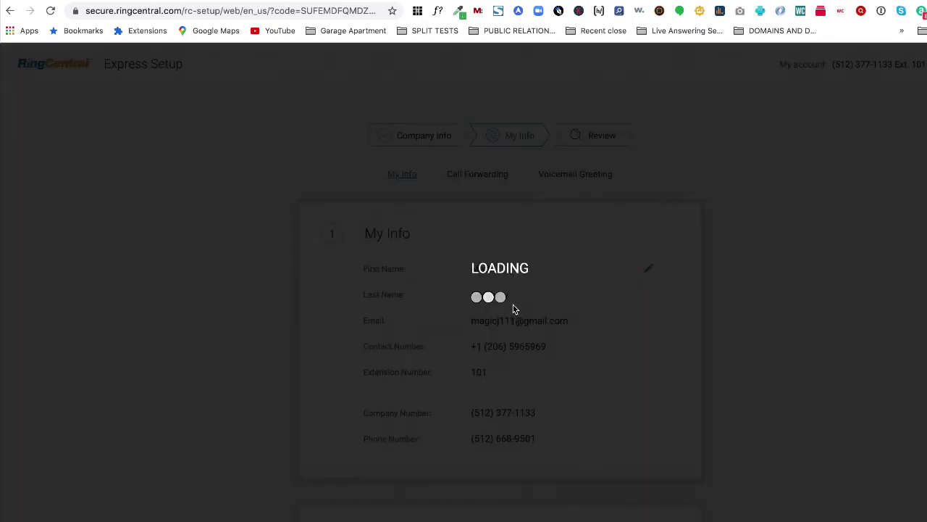
# - Look over the Emergency Calling form and try submitting it before it is filled in
pyautogui.scroll(-4, 443, 270)
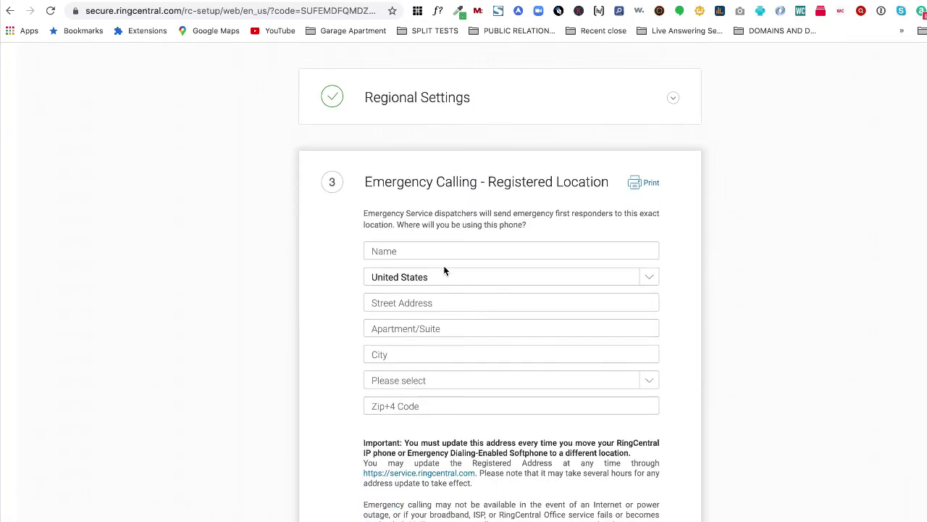
pyautogui.scroll(-1, 444, 270)
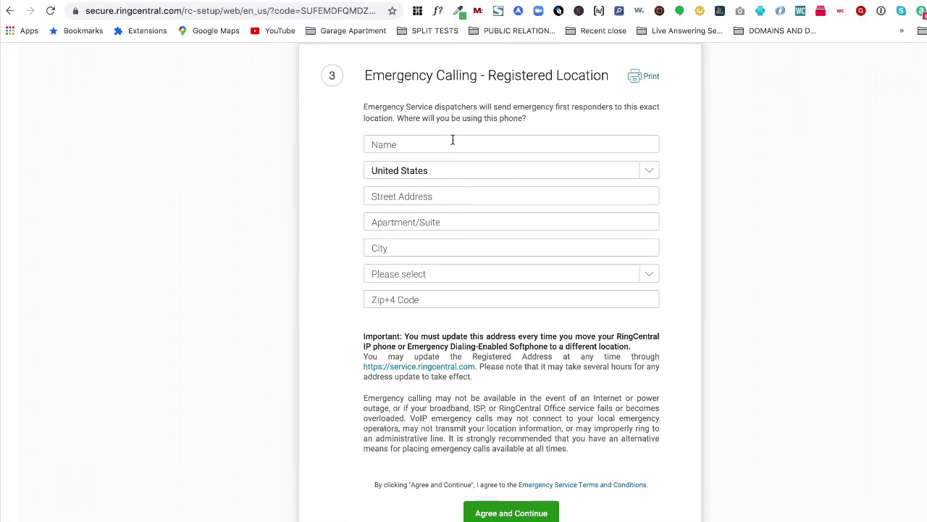
pyautogui.scroll(-2, 657, 418)
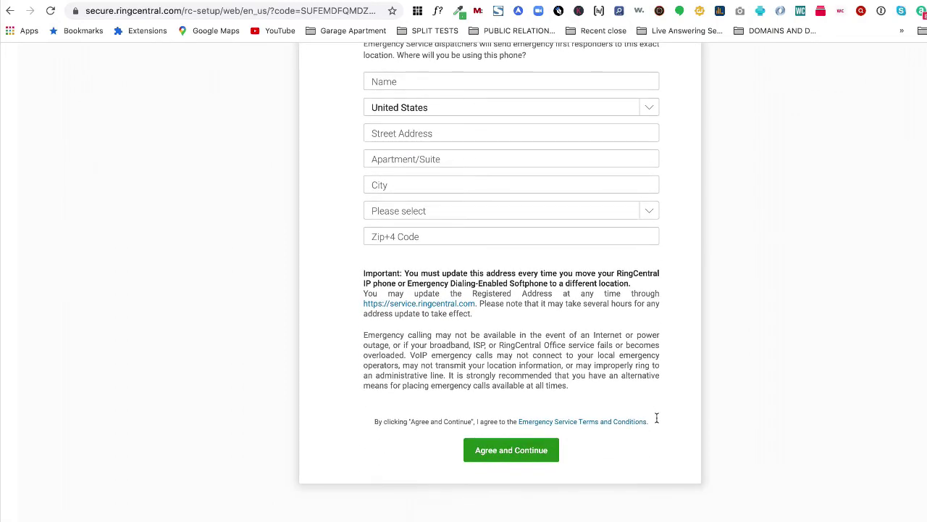
pyautogui.scroll(4, 657, 418)
pyautogui.scroll(-2, 657, 418)
pyautogui.scroll(-1, 657, 418)
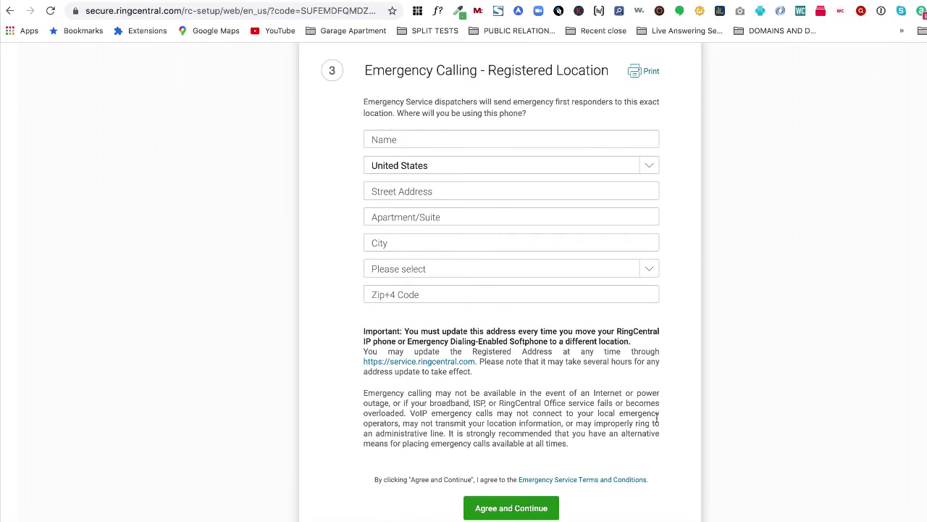
pyautogui.scroll(-3, 657, 418)
pyautogui.scroll(5, 657, 418)
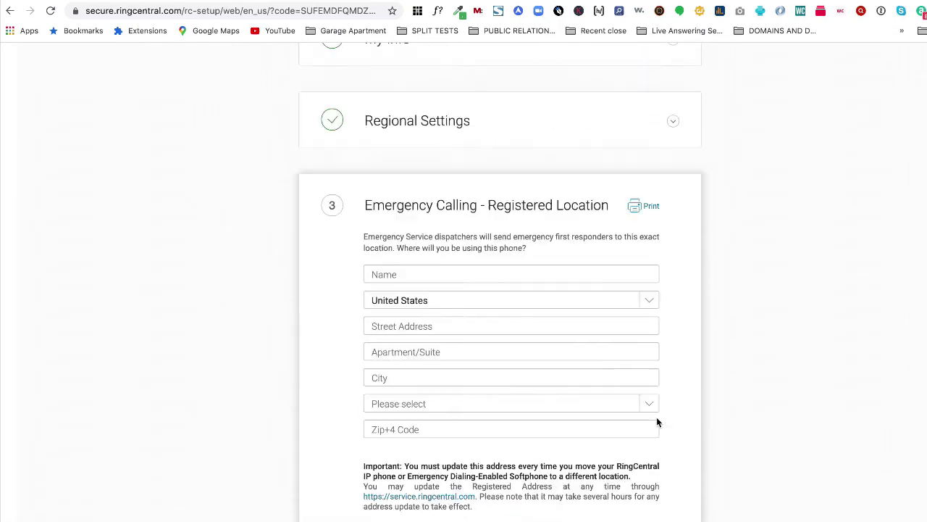
pyautogui.scroll(5, 657, 420)
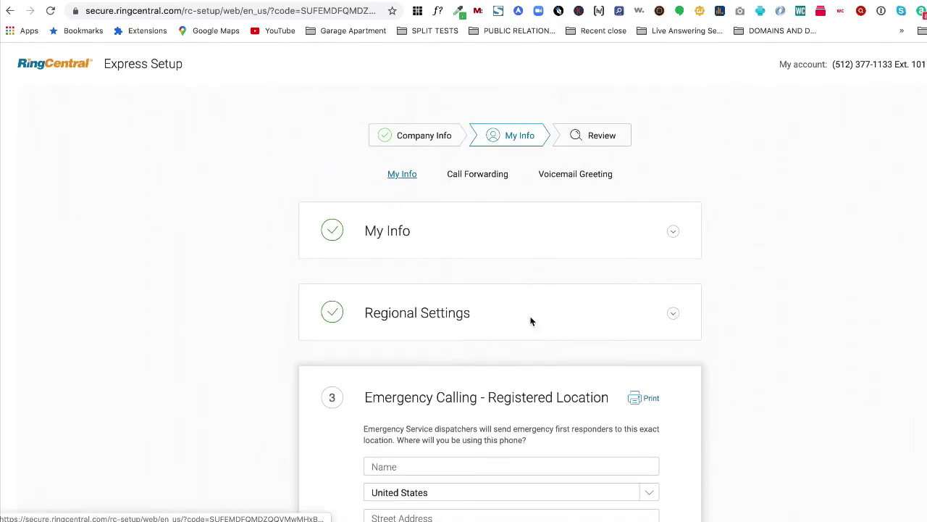
pyautogui.scroll(-6, 531, 321)
pyautogui.click(517, 387)
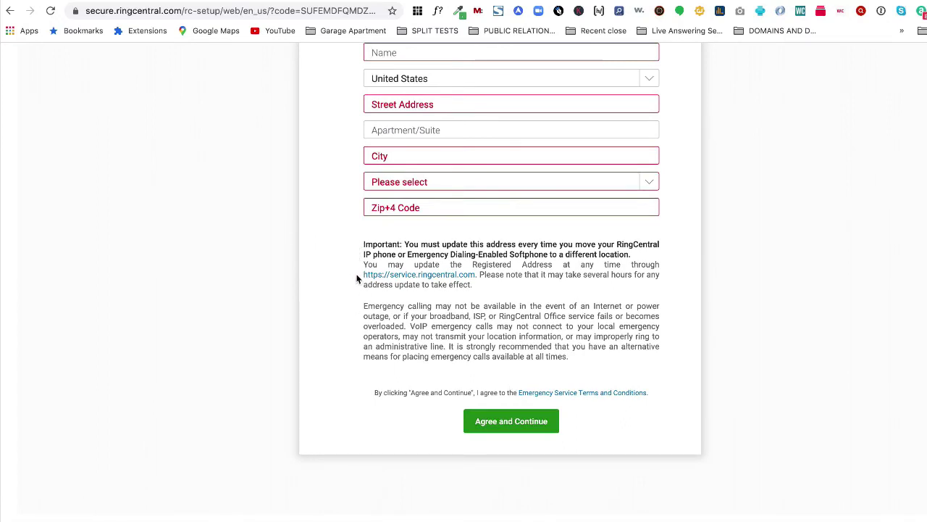
pyautogui.scroll(6, 353, 335)
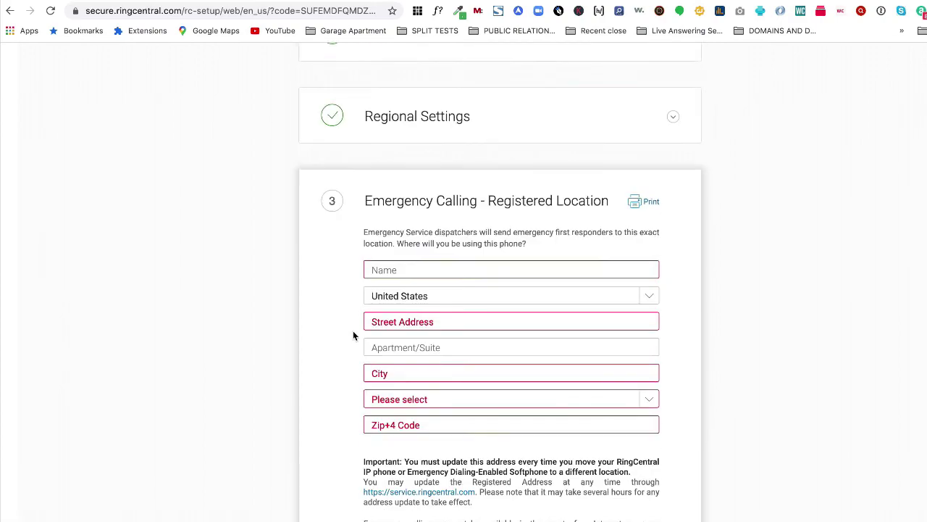
pyautogui.scroll(-4, 353, 336)
pyautogui.scroll(-1, 353, 336)
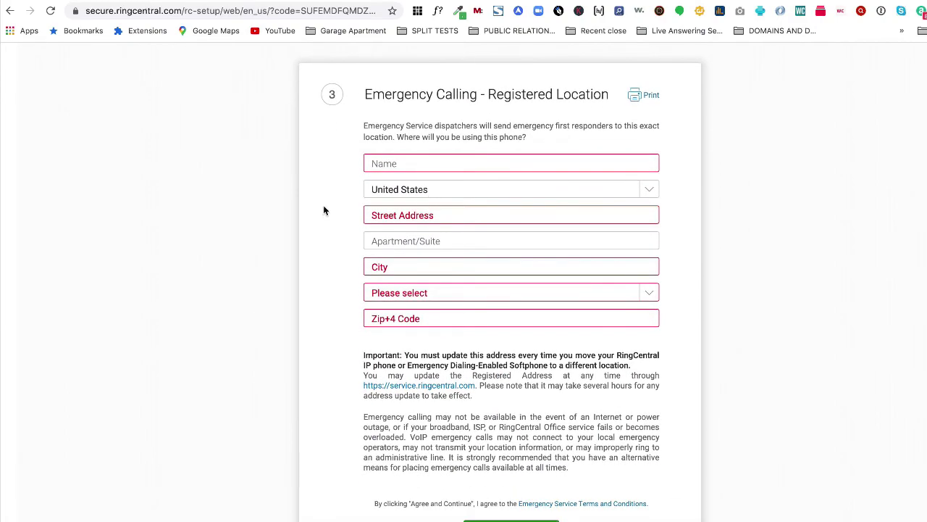
# - Enter the user's name and street address in the registered location form
pyautogui.press('Tab')
pyautogui.press('Tab')
pyautogui.press('Tab')
pyautogui.hotkey('shift', 'Tab')
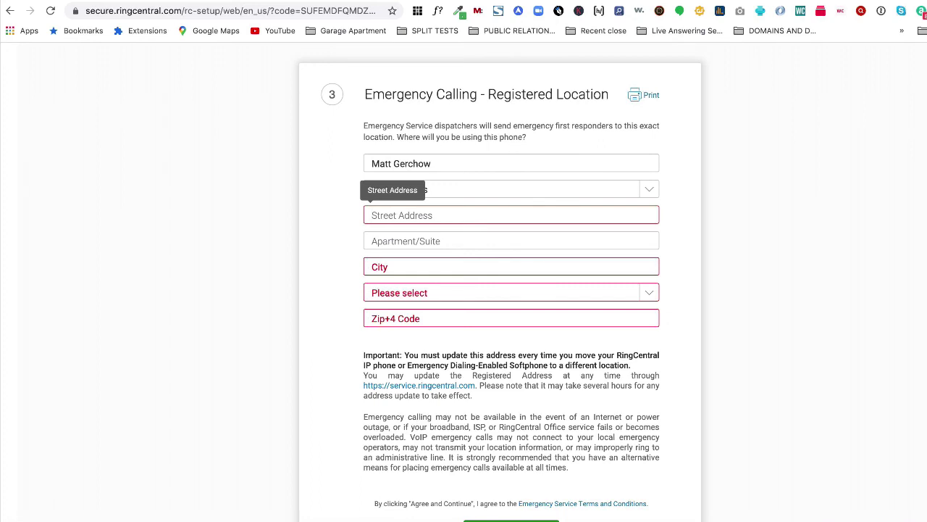
# - Fill in the city, pick the state, and enter the ZIP code
pyautogui.click(510, 267)
pyautogui.write('Austin')
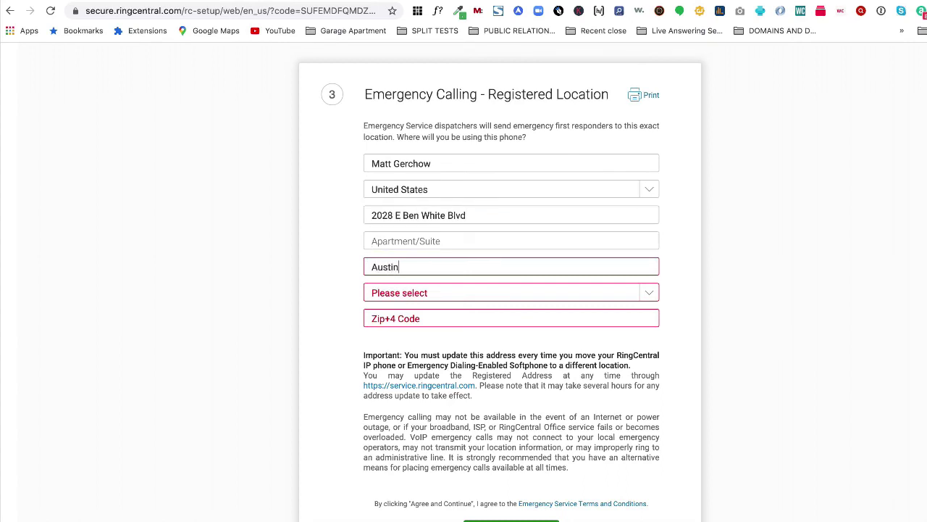
pyautogui.press('Tab')
pyautogui.write('tex')
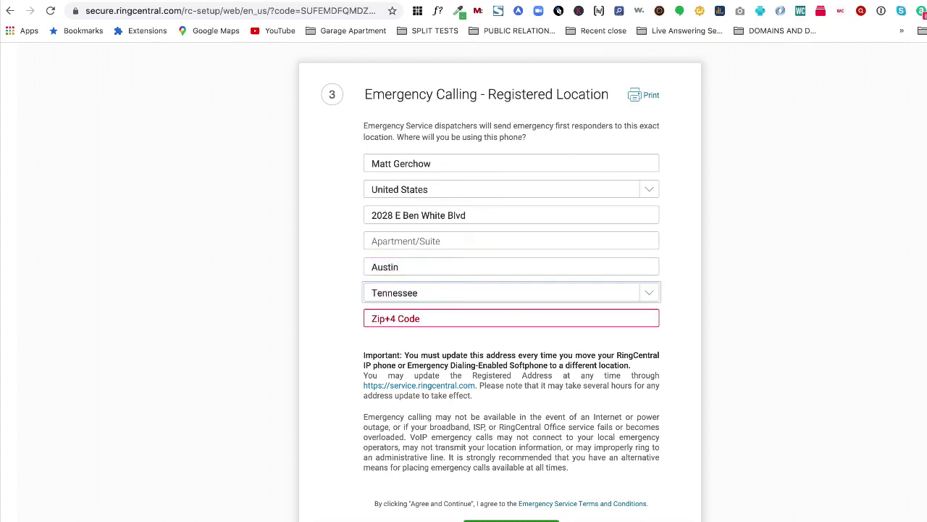
pyautogui.press('Tab')
pyautogui.write('7')
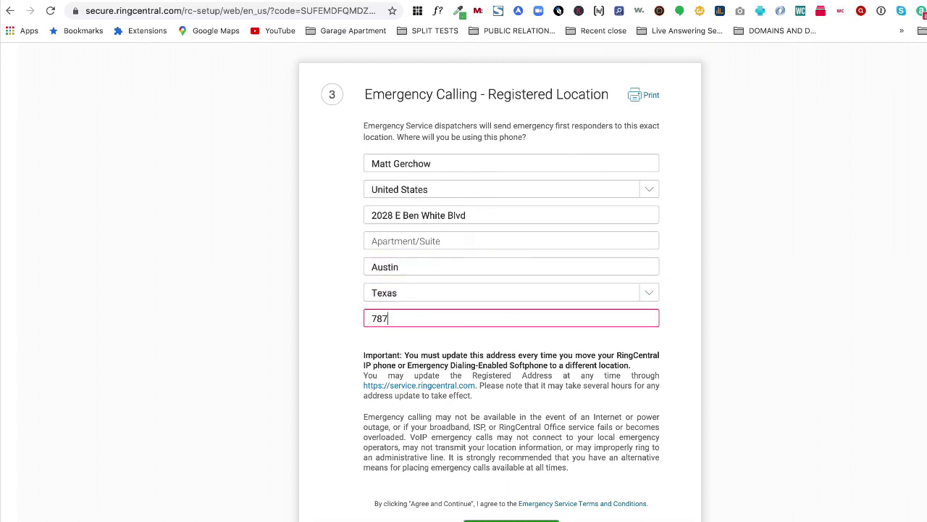
pyautogui.scroll(-3, 310, 264)
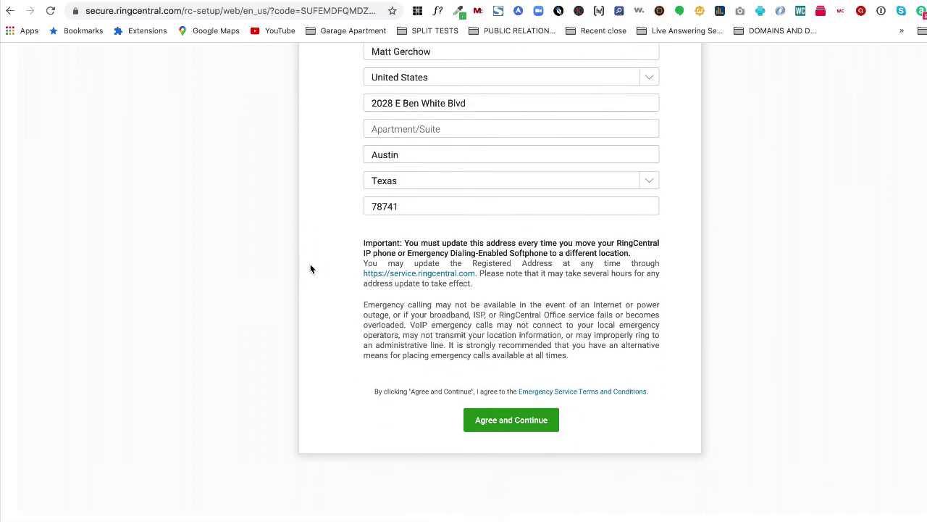
# - Agree to the emergency calling terms and have calls ring only the primary phone
pyautogui.click(497, 402)
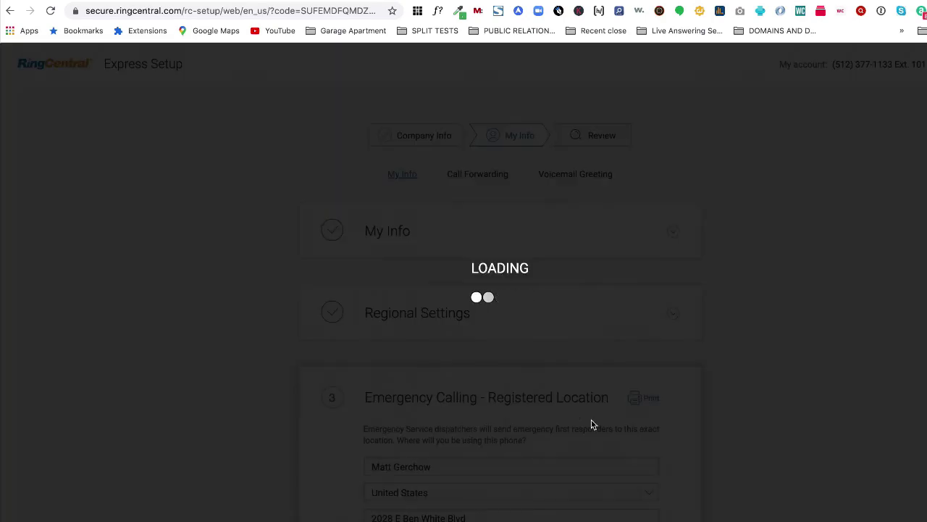
pyautogui.scroll(-2, 740, 312)
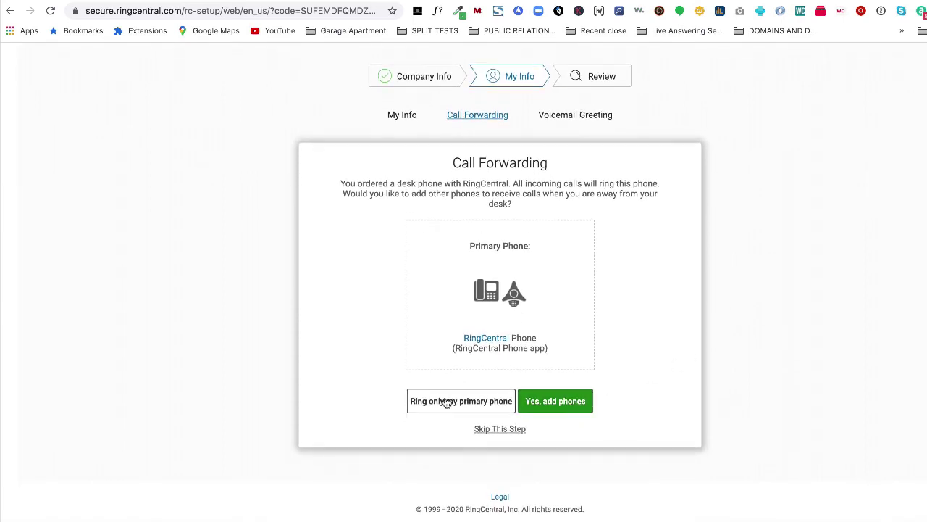
pyautogui.click(450, 401)
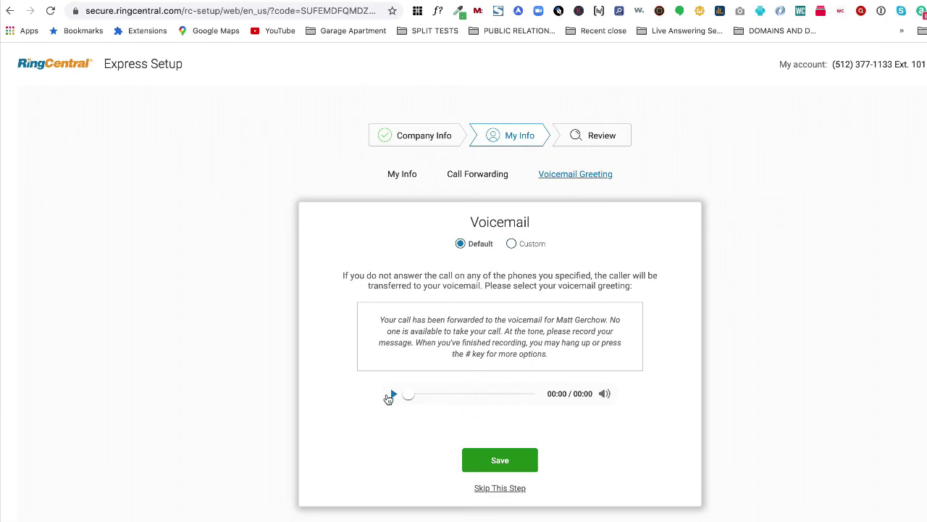
# - Choose a custom voicemail greeting with the upload option, then skip the voicemail greeting step
pyautogui.click(511, 244)
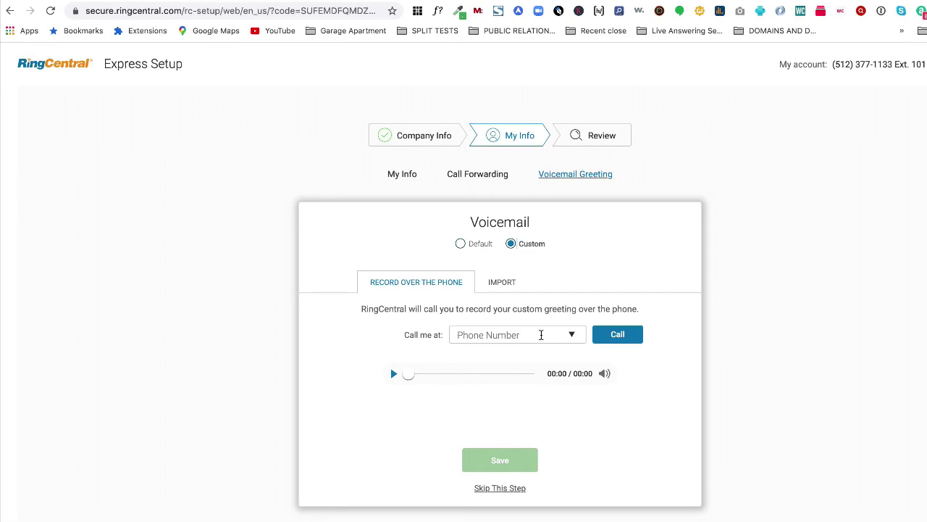
pyautogui.click(572, 336)
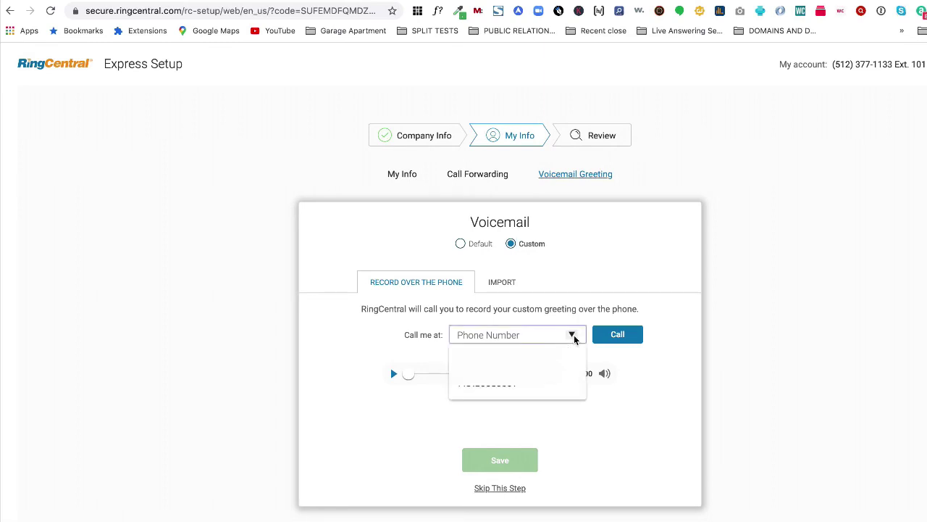
pyautogui.click(600, 423)
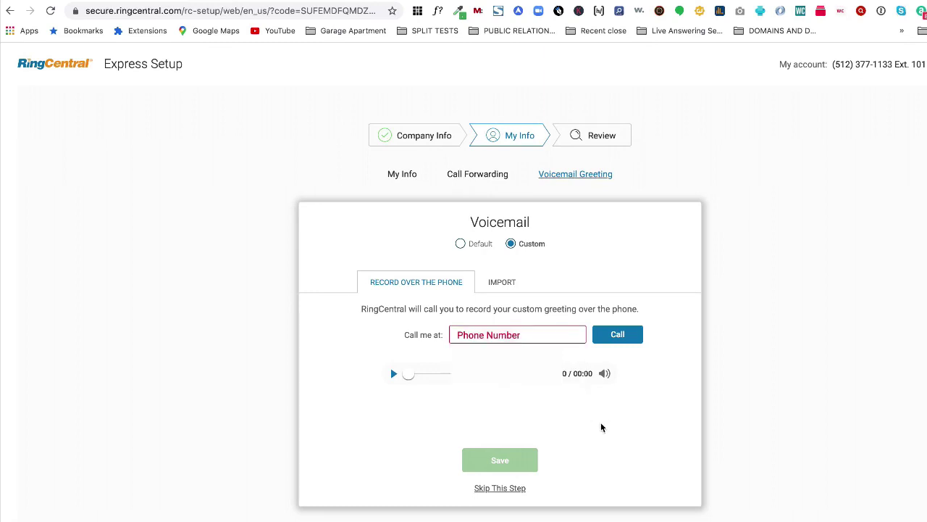
pyautogui.click(495, 288)
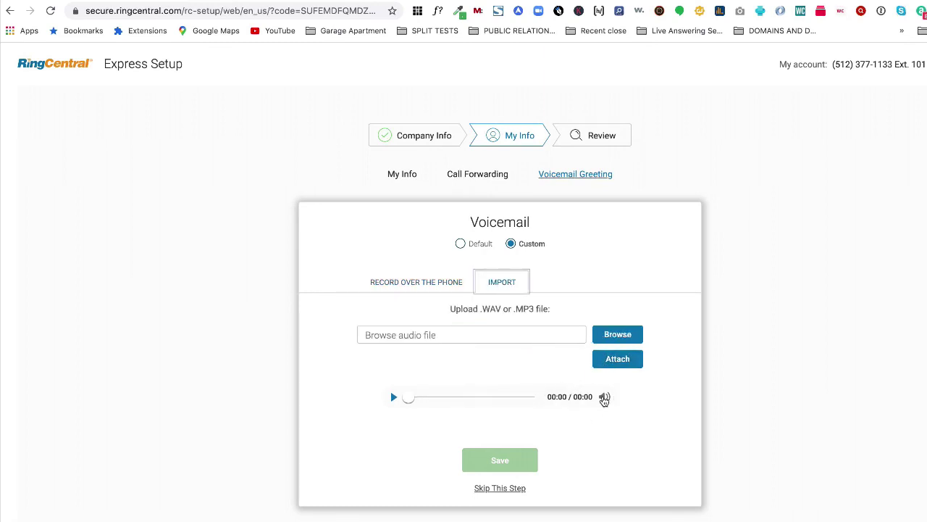
pyautogui.click(604, 398)
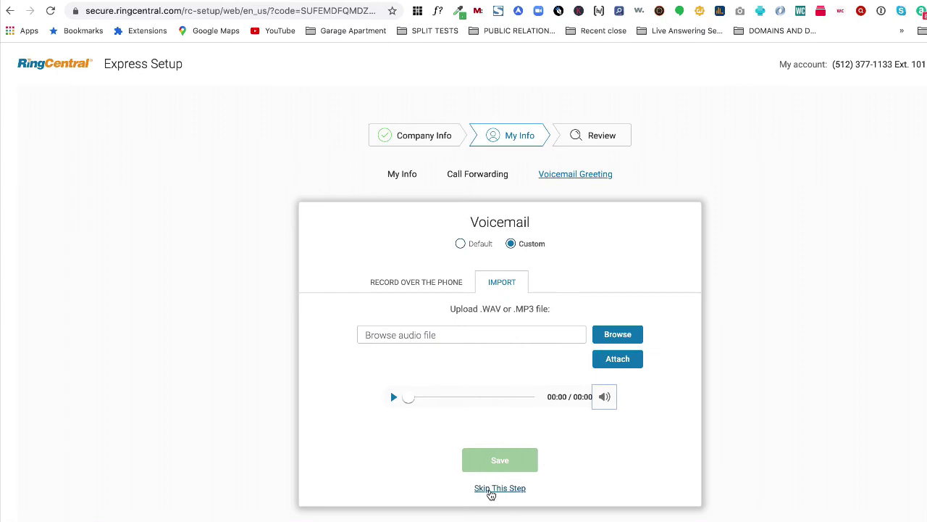
pyautogui.click(491, 488)
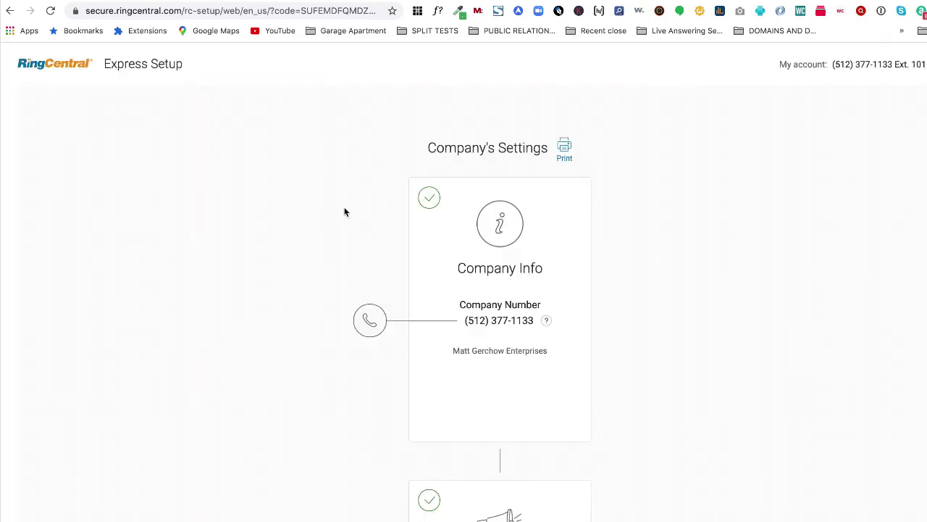
# - Play the 11-second default voicemail greeting on the Voicemail card and highlight the user's name in its text
pyautogui.scroll(-1, 364, 181)
pyautogui.scroll(-6, 364, 184)
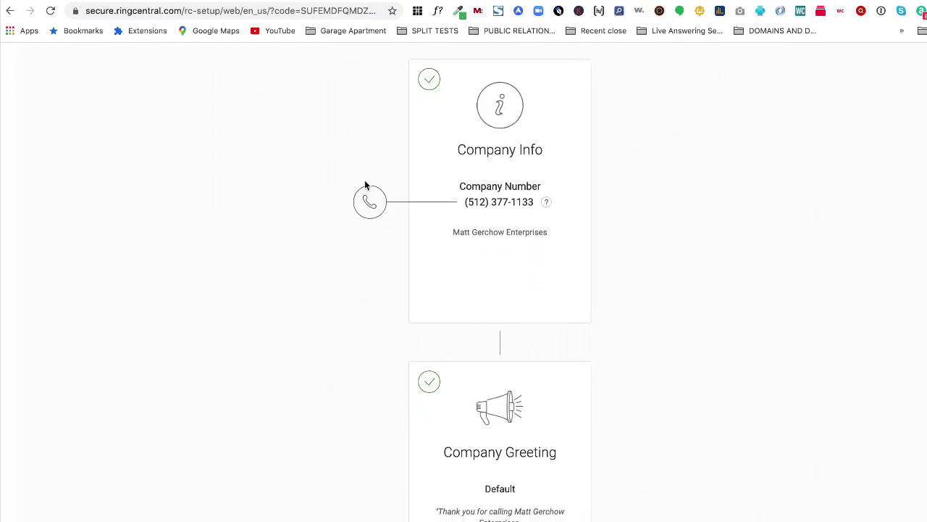
pyautogui.scroll(-4, 366, 184)
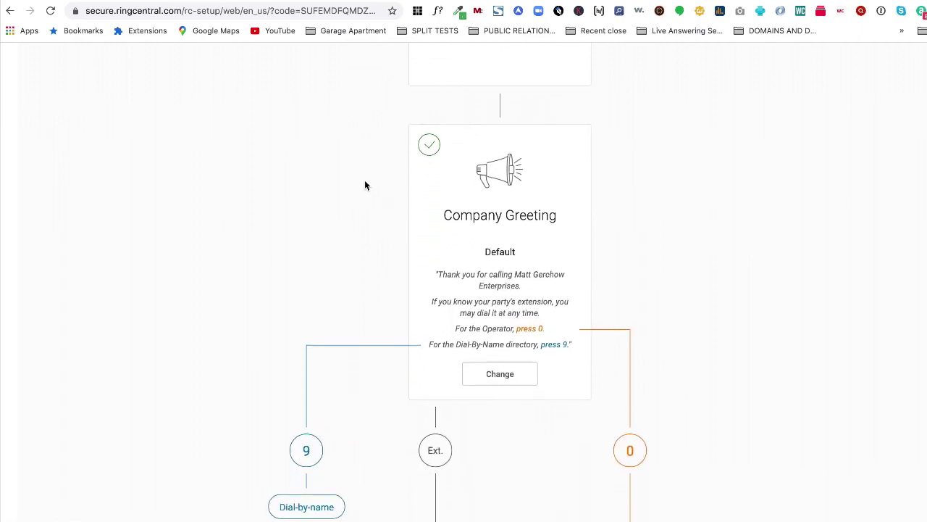
pyautogui.scroll(-3, 366, 185)
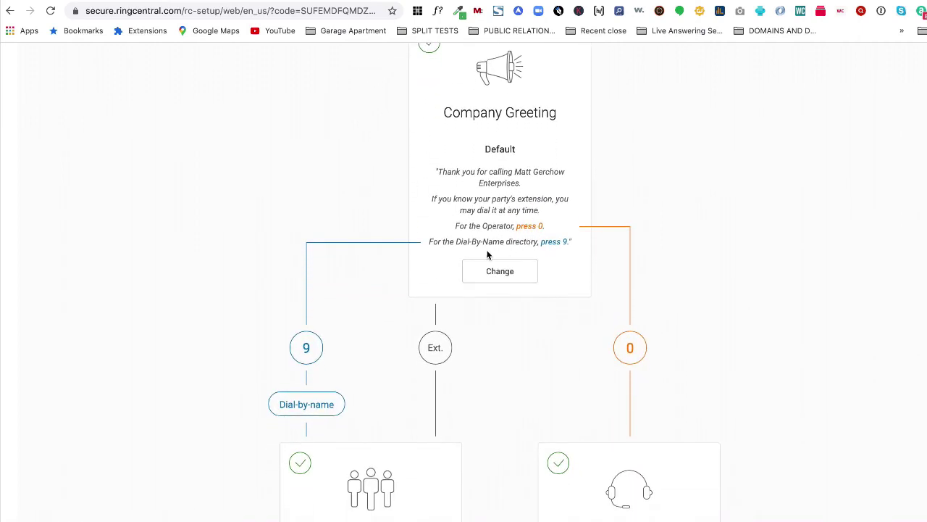
pyautogui.scroll(-3, 413, 270)
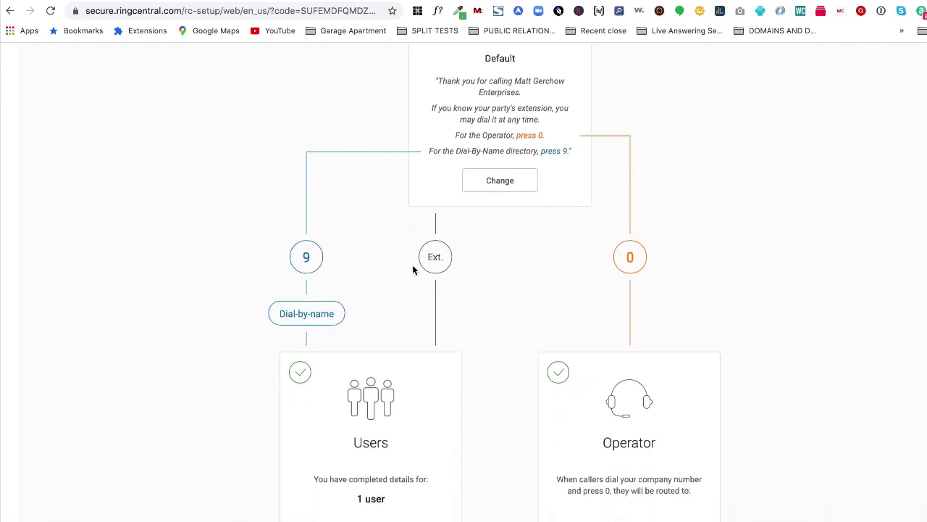
pyautogui.scroll(-5, 413, 269)
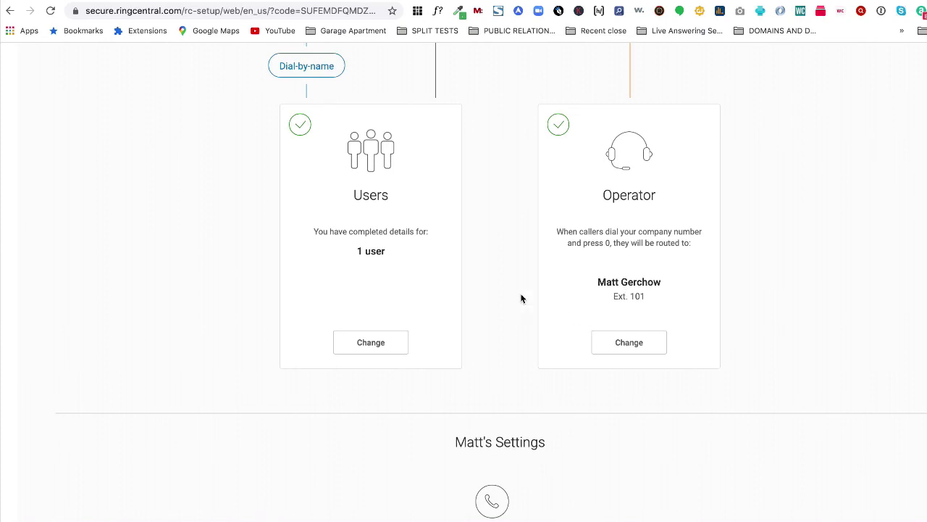
pyautogui.scroll(-10, 522, 298)
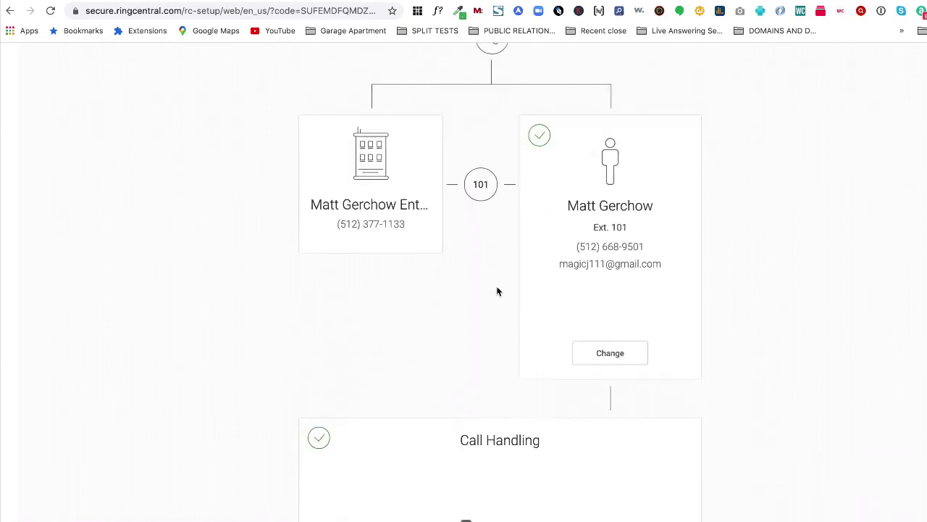
pyautogui.scroll(-12, 497, 291)
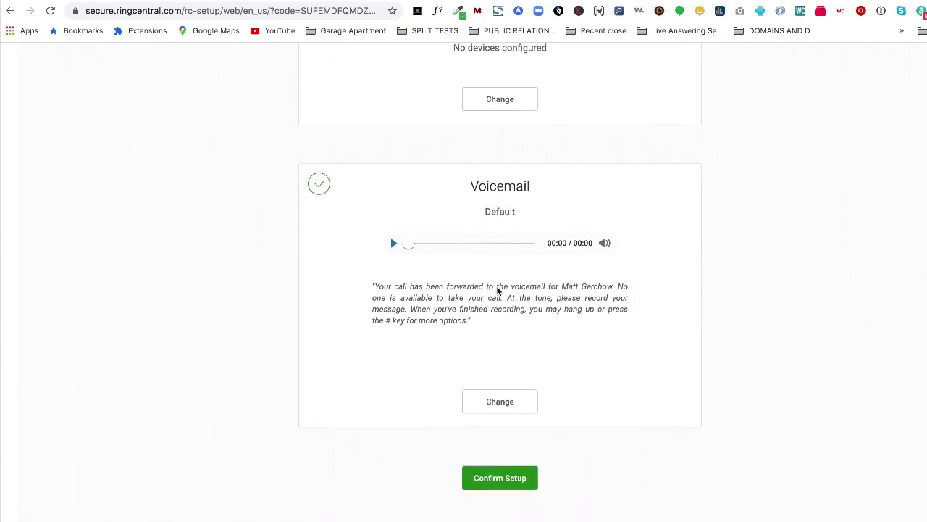
pyautogui.scroll(-1, 497, 291)
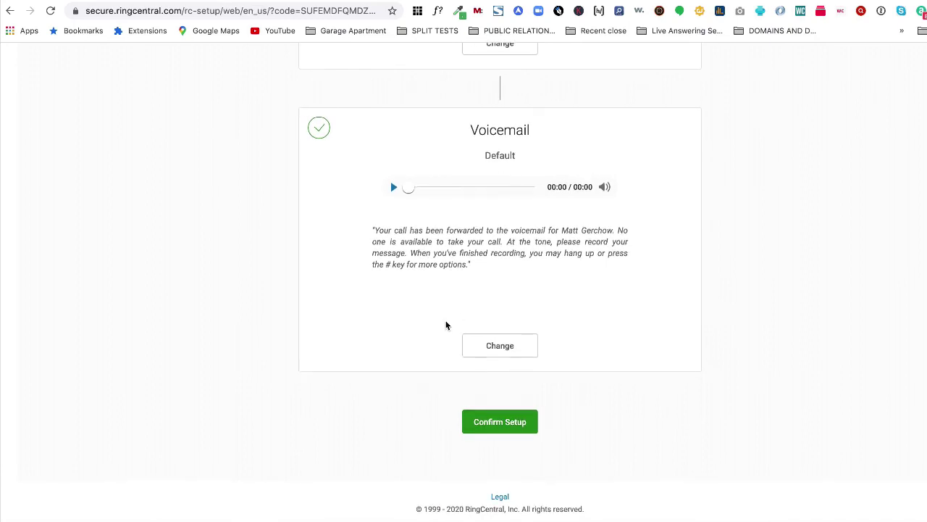
pyautogui.click(393, 187)
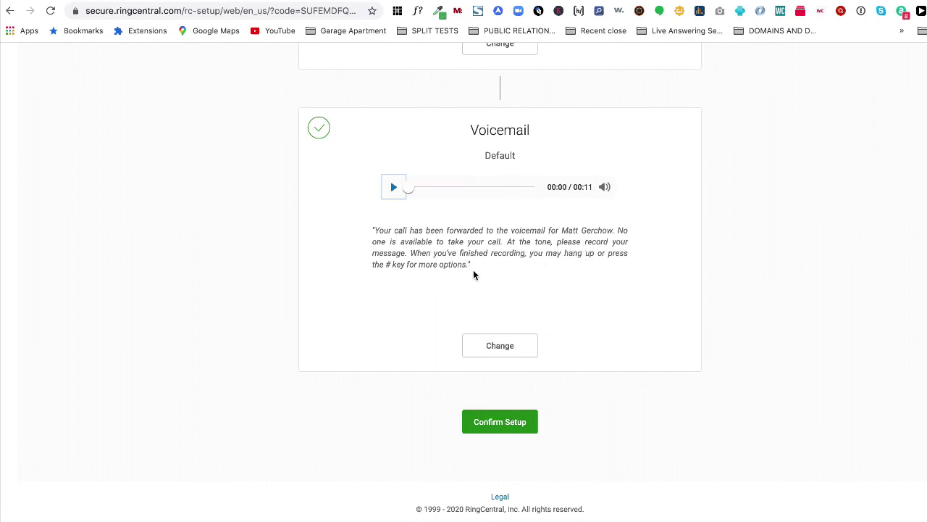
pyautogui.click(563, 231)
pyautogui.moveTo(564, 230); pyautogui.dragTo(616, 231)
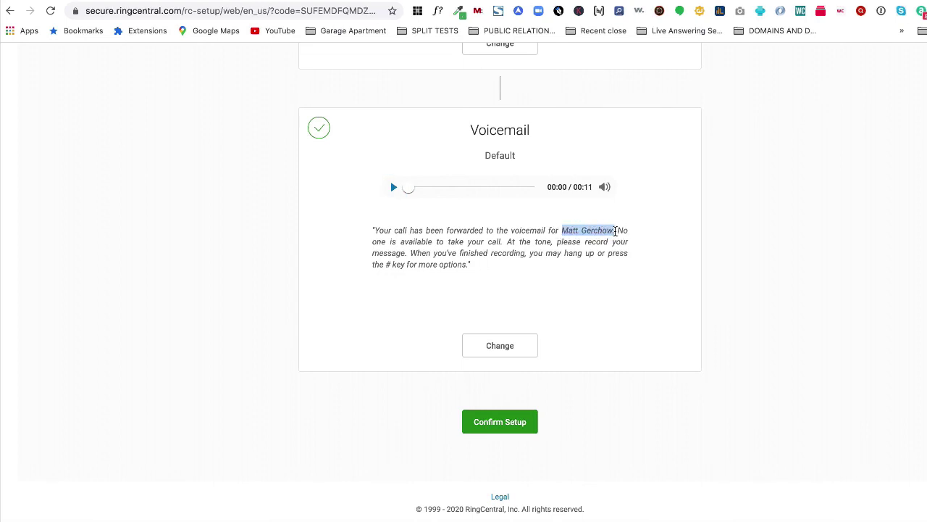
# - Reopen the Voicemail card's greeting settings and save them with Default still selected
pyautogui.click(510, 354)
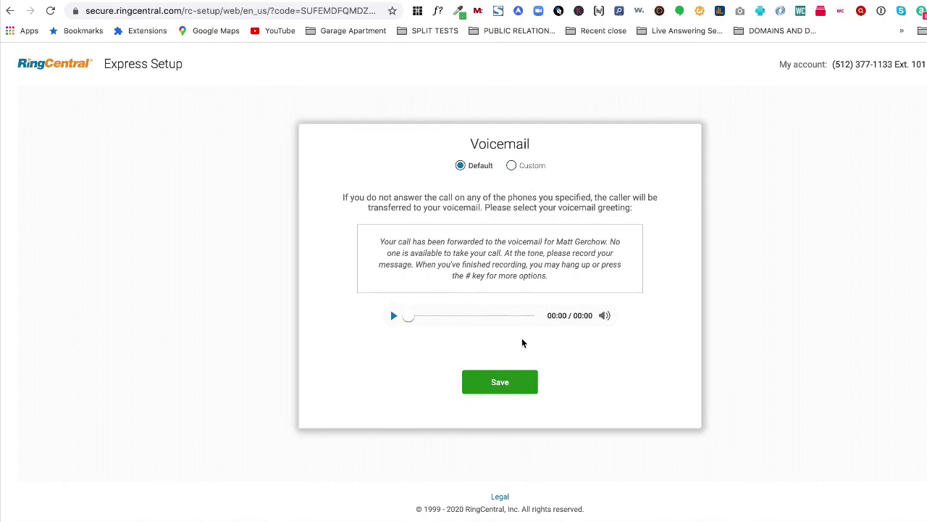
pyautogui.click(511, 373)
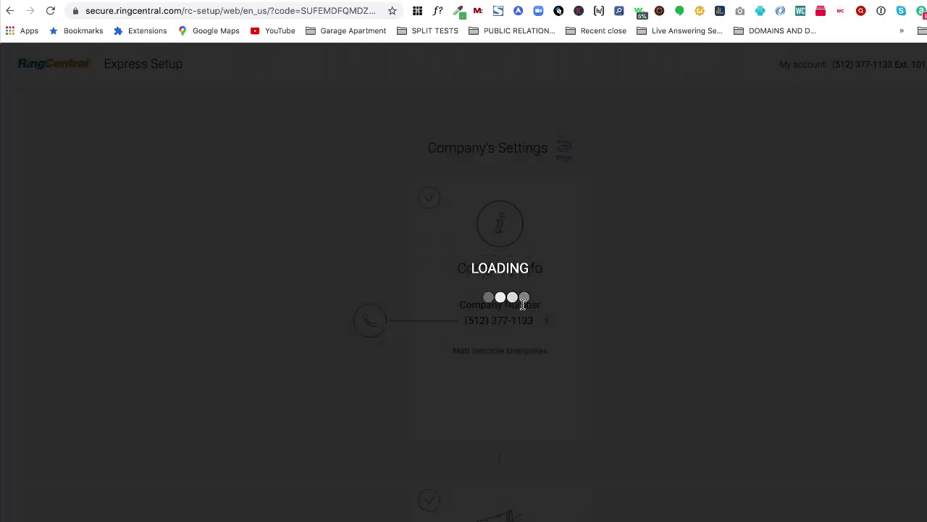